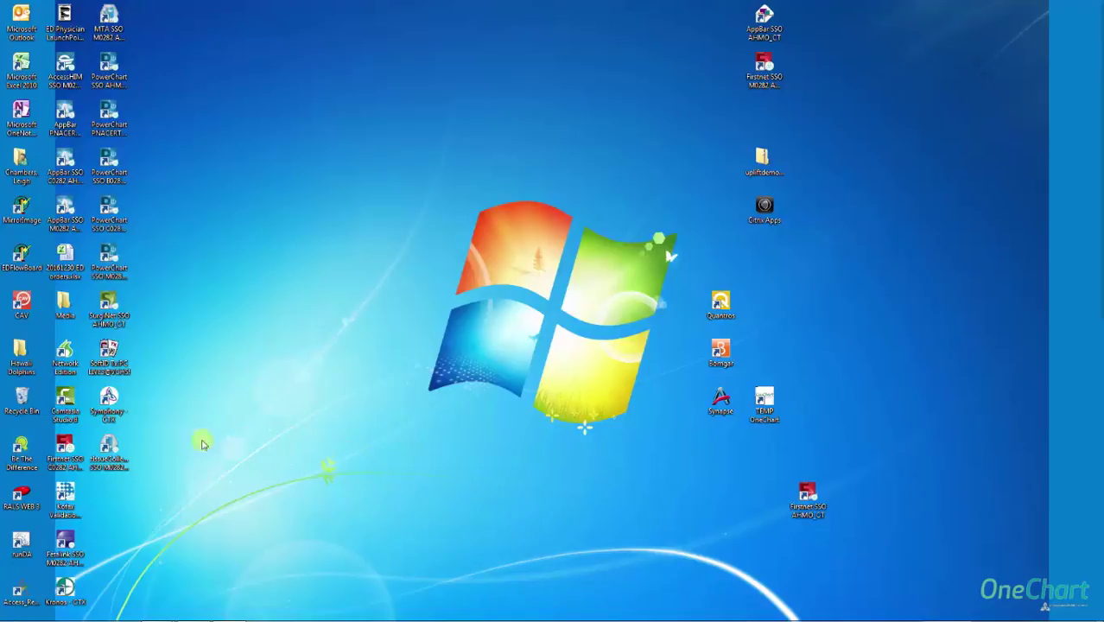
- Launch the FirstNet SSO C0282 application and load the bed list for the VCHF ED, VCHF ED Hold nursing unit
{"action": "left_click", "coordinate": [67, 447]}
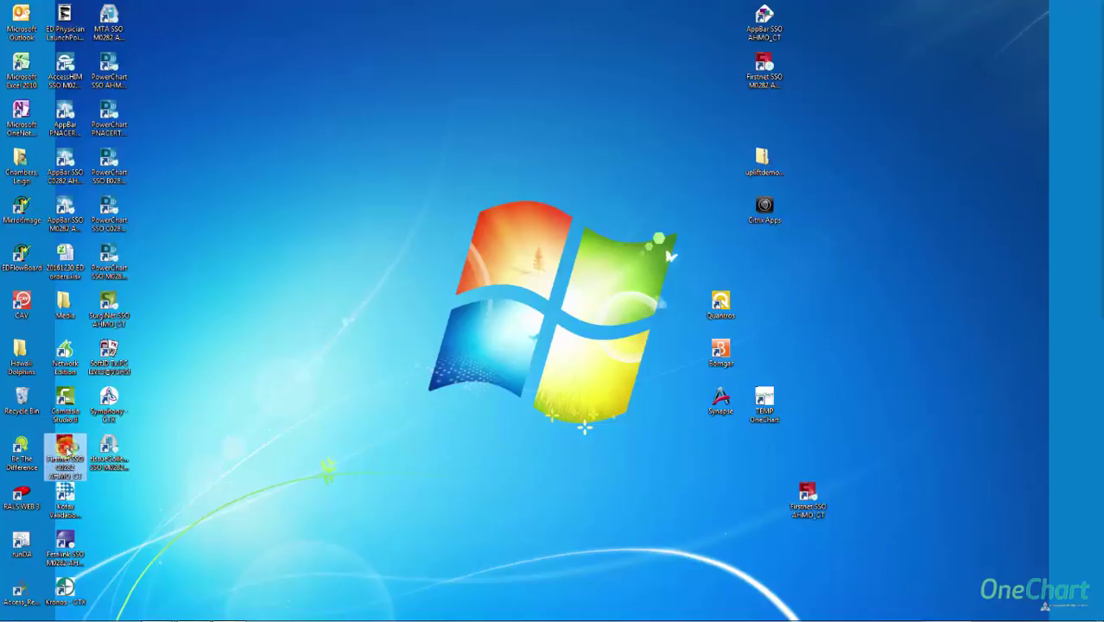
{"action": "double_click", "coordinate": [67, 447]}
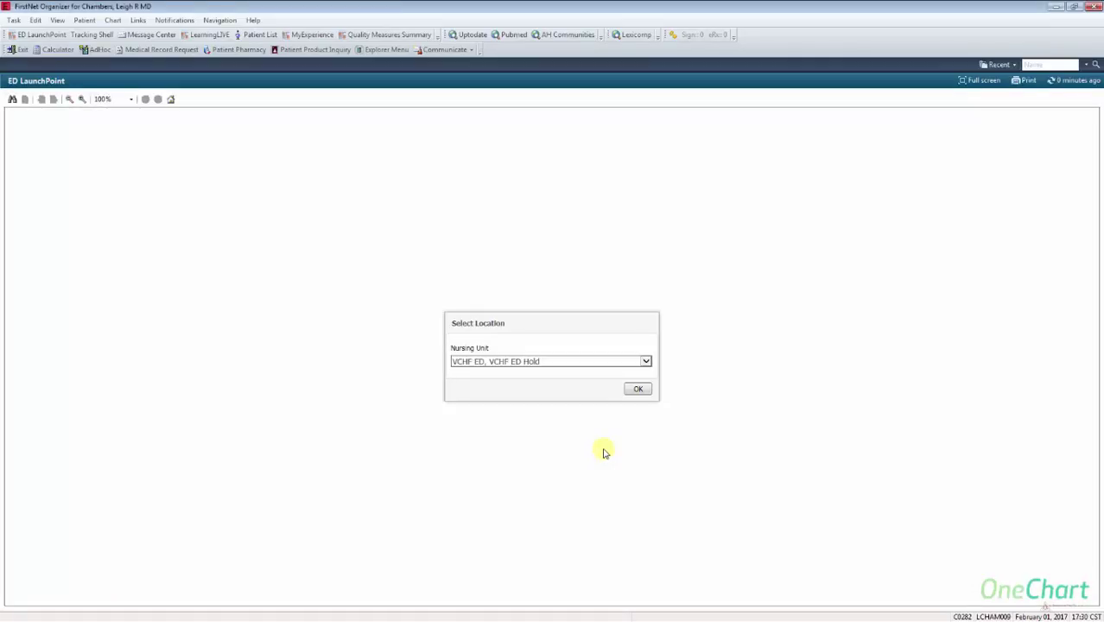
{"action": "left_click", "coordinate": [640, 390]}
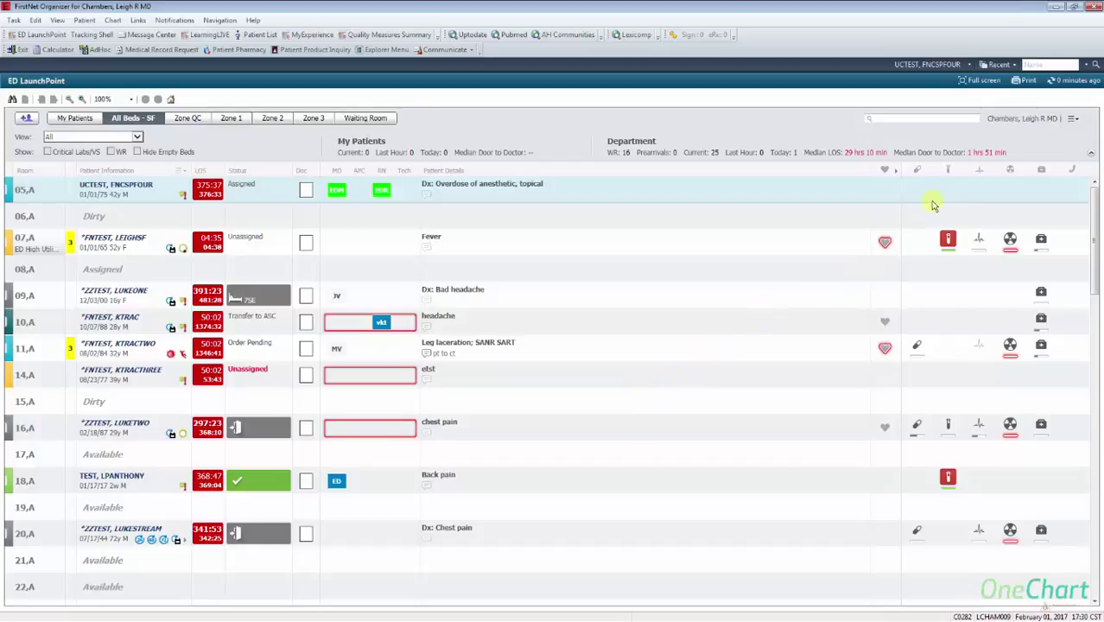
- Begin a provider check-in with the provider's surname as the display name and ED Provider as the role
{"action": "left_click", "coordinate": [1072, 118]}
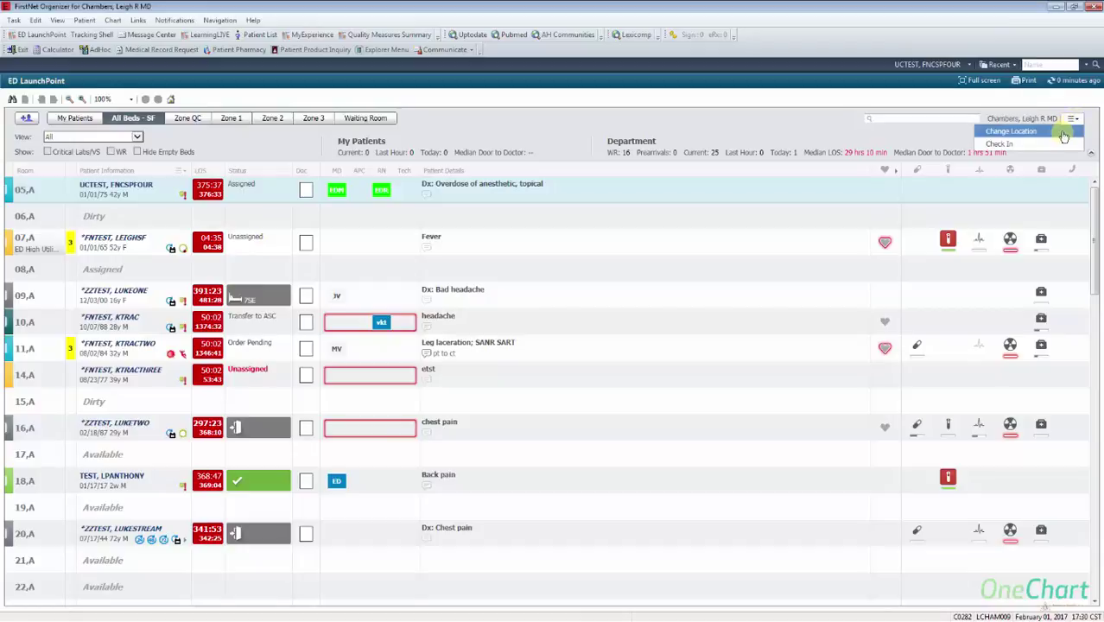
{"action": "left_click", "coordinate": [1058, 145]}
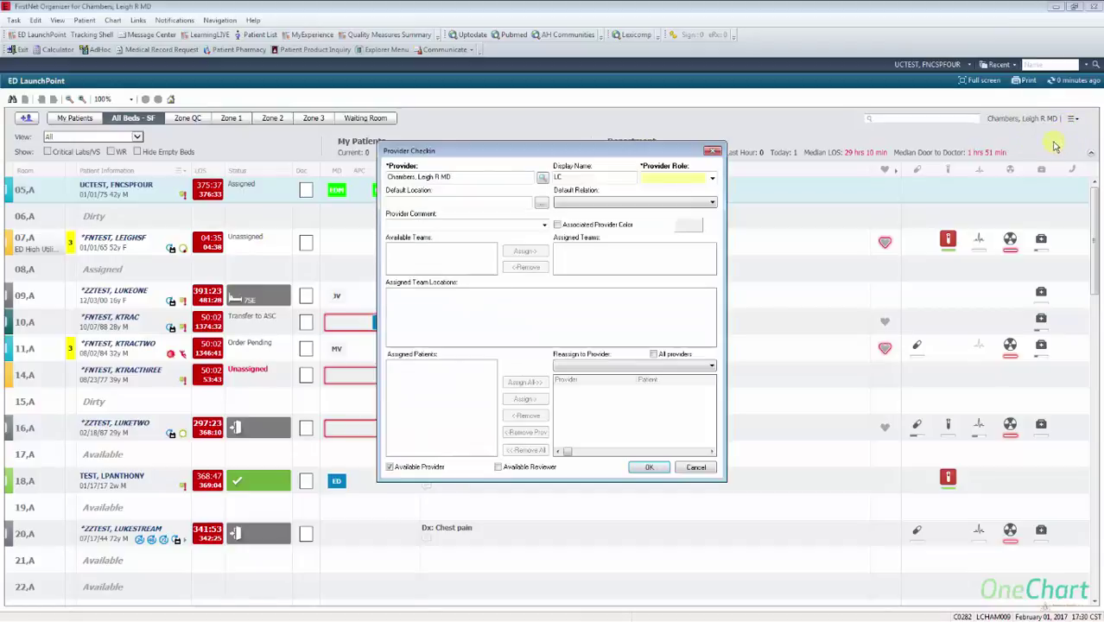
{"action": "key", "text": "BackSpace"}
{"action": "key", "text": "BackSpace"}
{"action": "type", "text": "Chambers"}
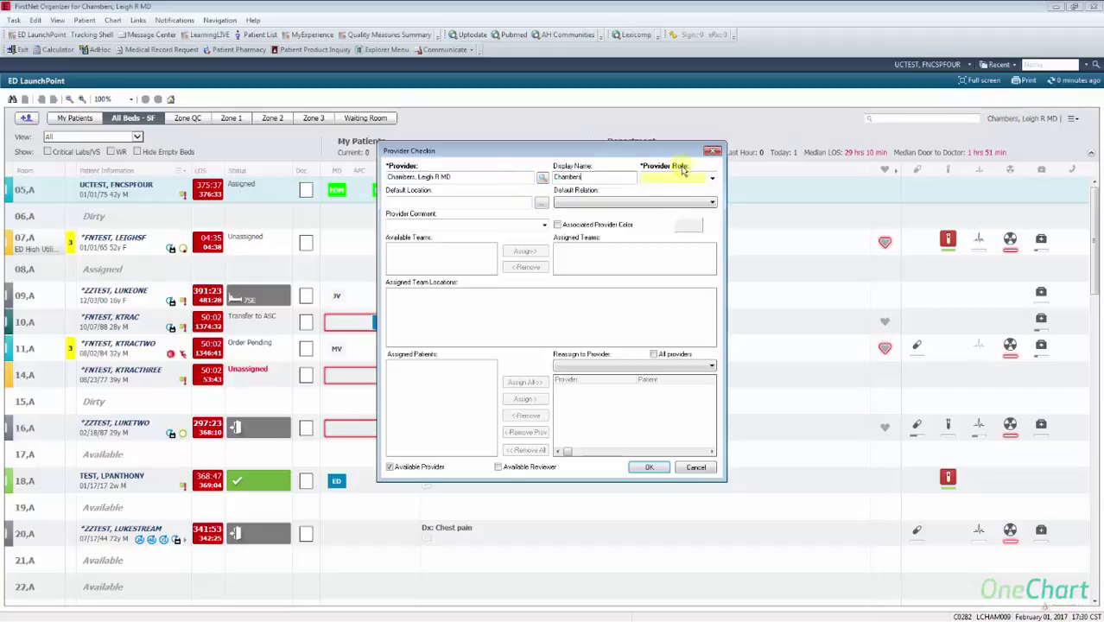
{"action": "left_click", "coordinate": [714, 178]}
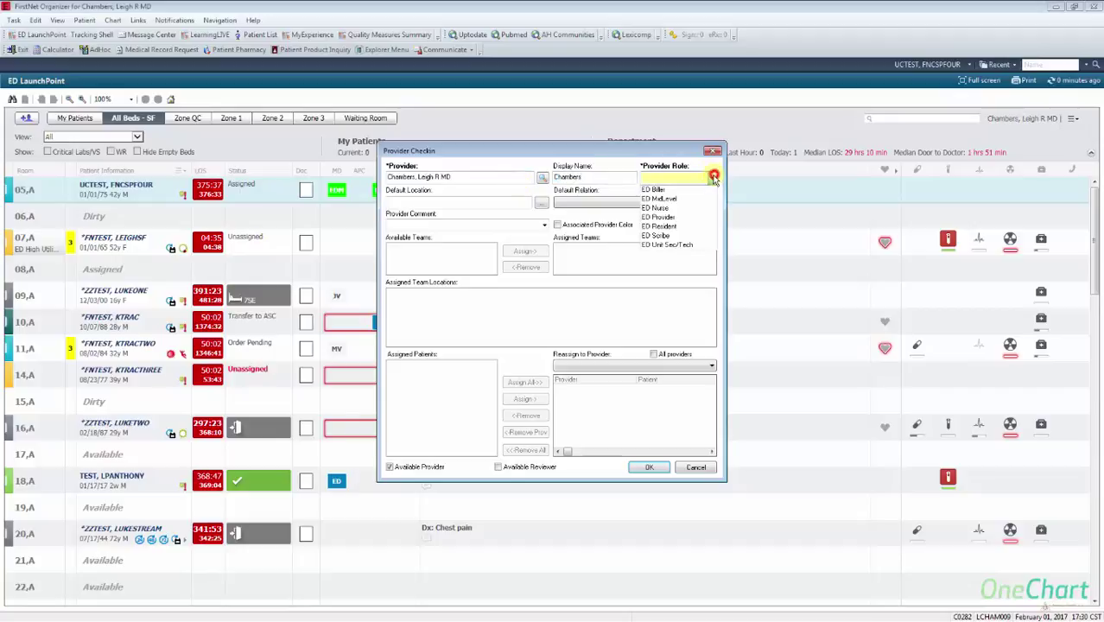
{"action": "left_click", "coordinate": [668, 218]}
- Set the check-in's default relation to ED Physician and enter the contact extension as the provider comment
{"action": "left_click", "coordinate": [713, 203]}
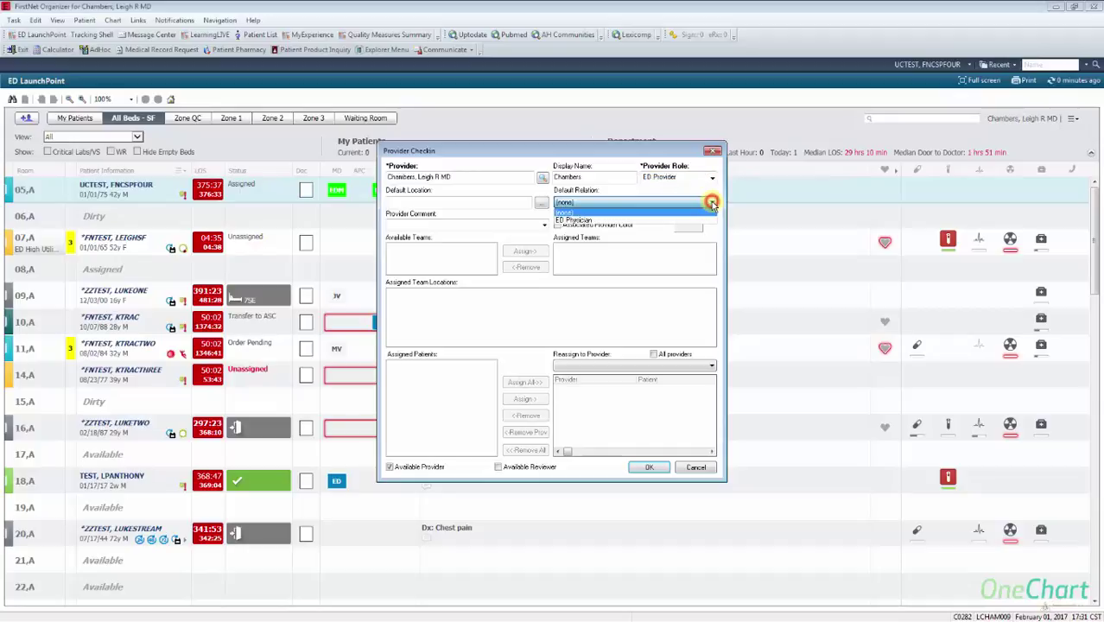
{"action": "left_click", "coordinate": [606, 222]}
{"action": "left_click", "coordinate": [508, 224]}
{"action": "type", "text": "78111"}
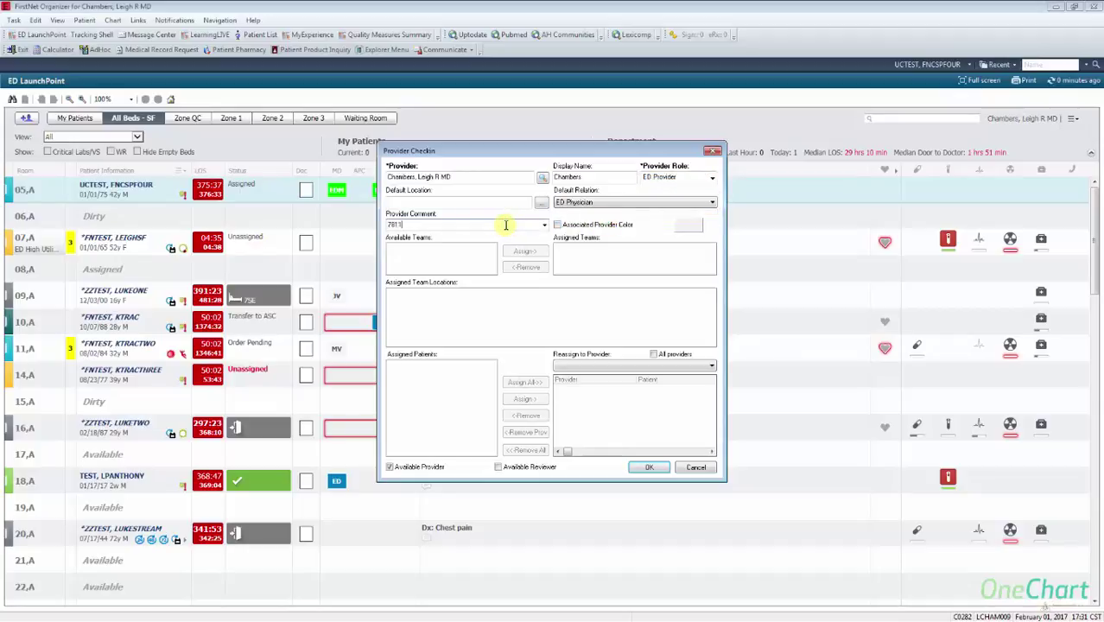
- Enable the associated provider color in the check-in and choose orange from the basic colors
{"action": "left_click", "coordinate": [558, 224]}
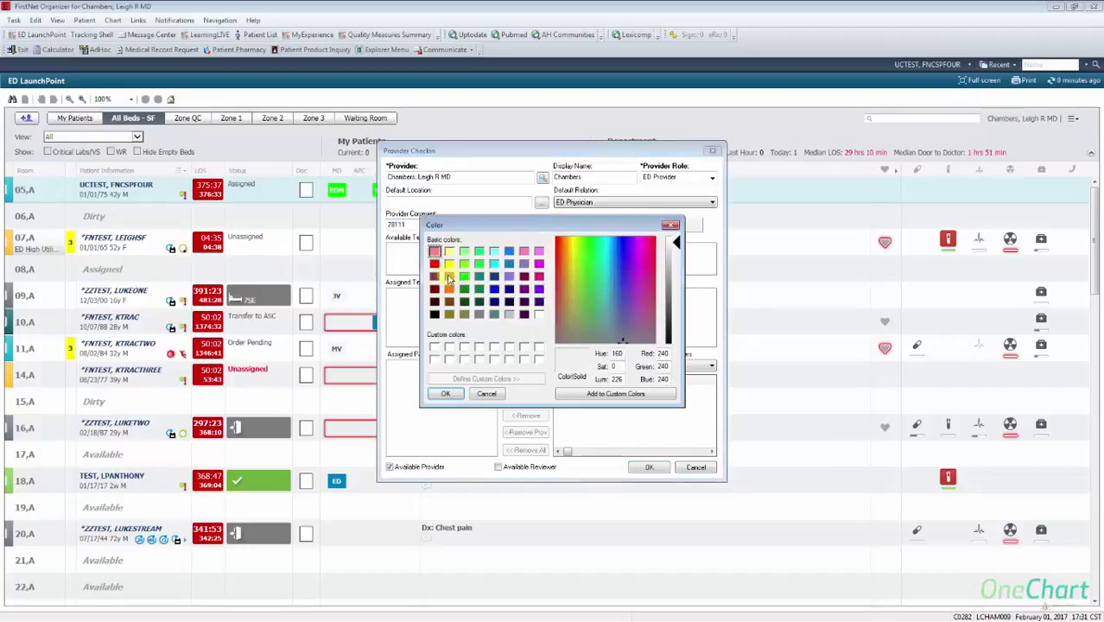
{"action": "left_click", "coordinate": [450, 276]}
{"action": "left_click", "coordinate": [445, 393]}
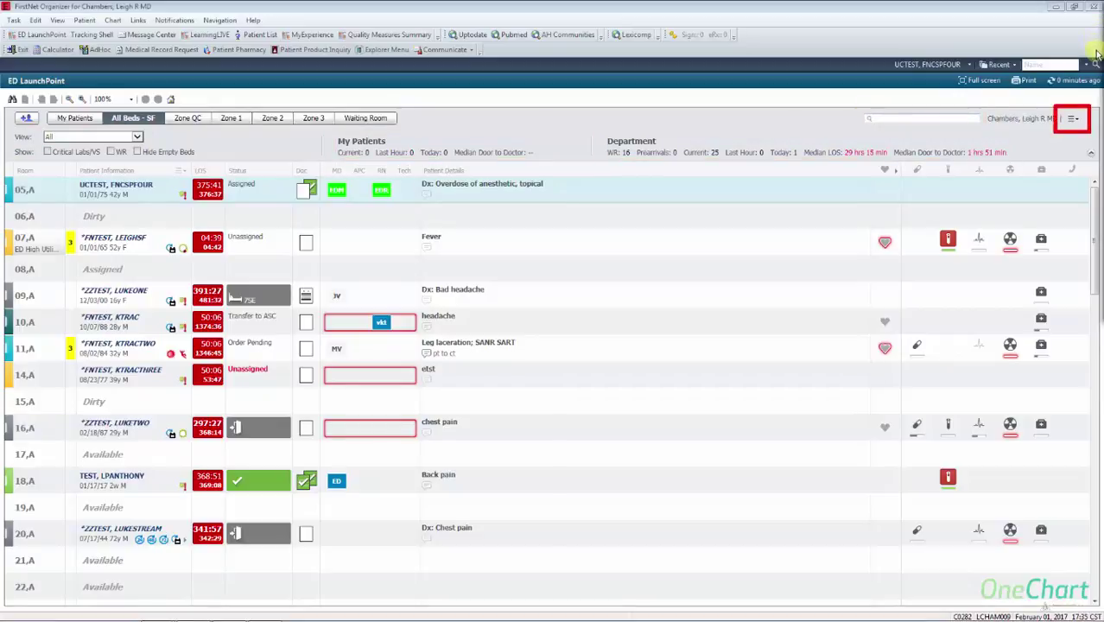
- View the nursing unit location selection and close it without changing the unit
{"action": "left_click", "coordinate": [1079, 121]}
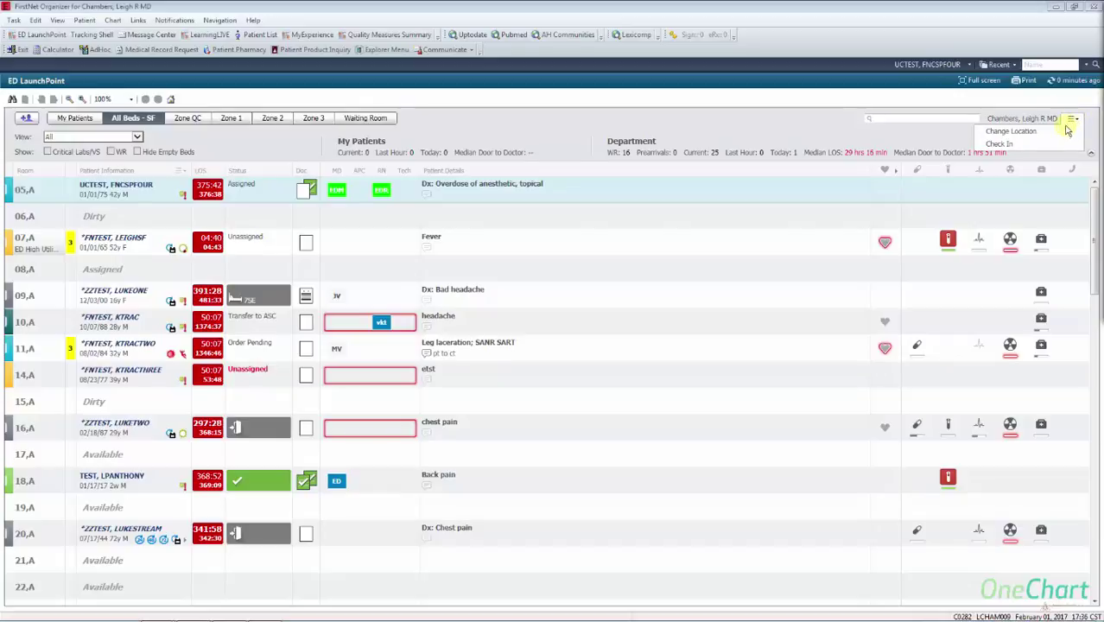
{"action": "left_click", "coordinate": [1062, 131]}
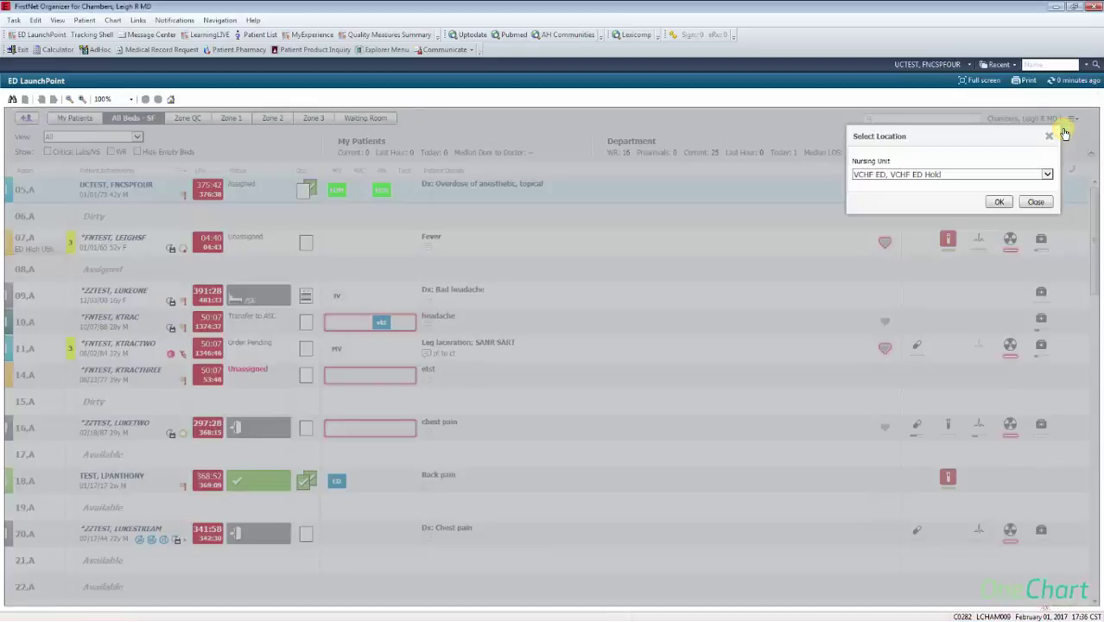
{"action": "left_click", "coordinate": [1037, 202]}
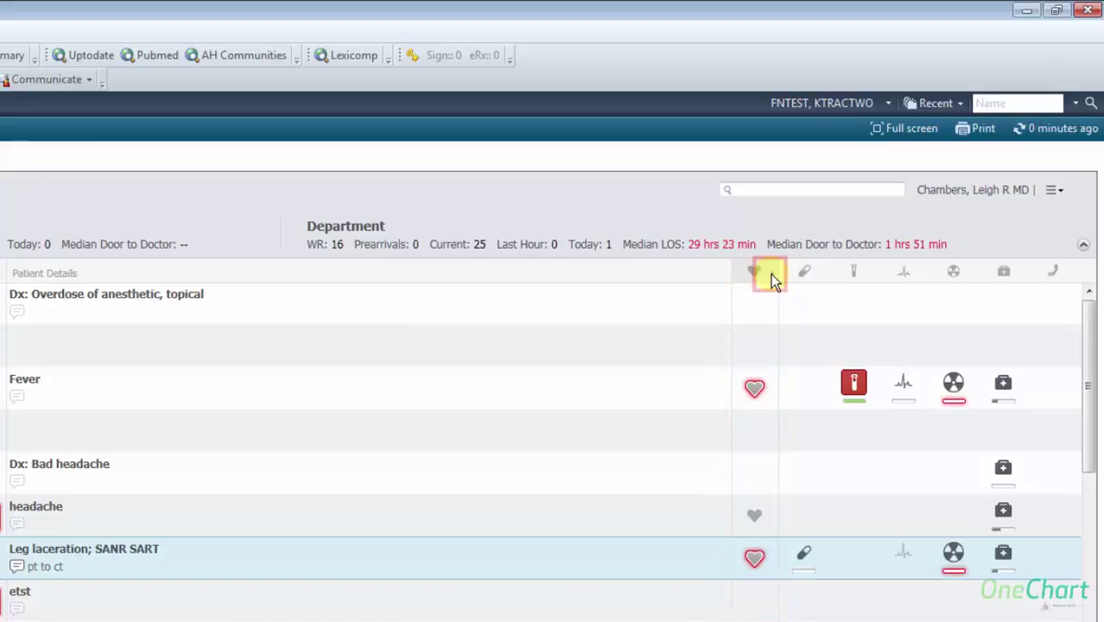
- Expand the vitals columns, view the detailed vitals of the patient in room 11,A, and collapse the columns again
{"action": "left_click", "coordinate": [770, 276]}
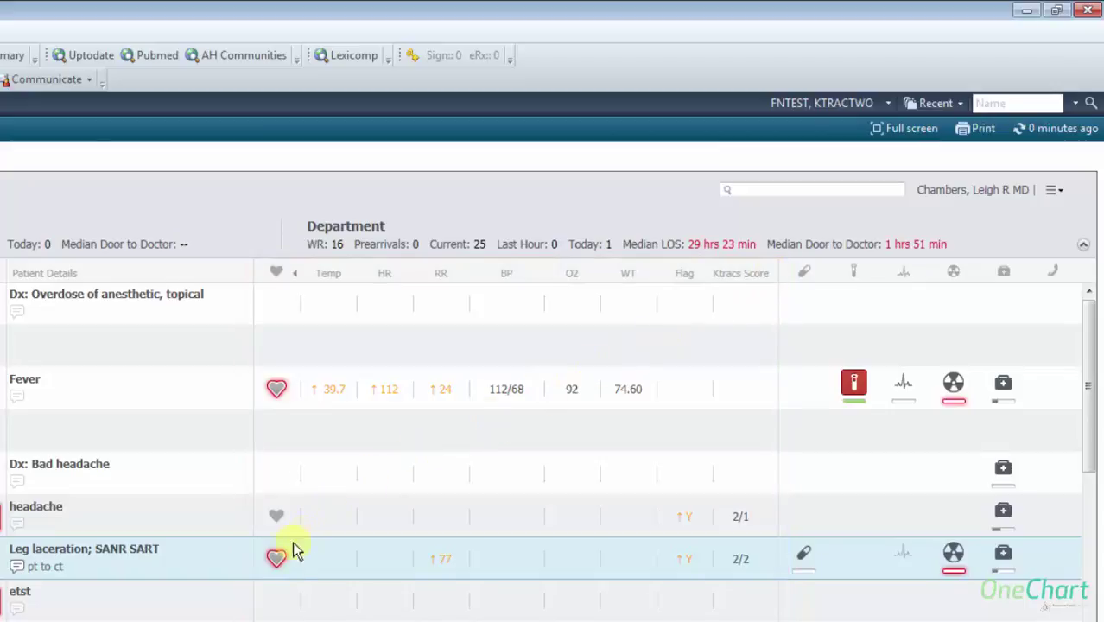
{"action": "left_click", "coordinate": [277, 557]}
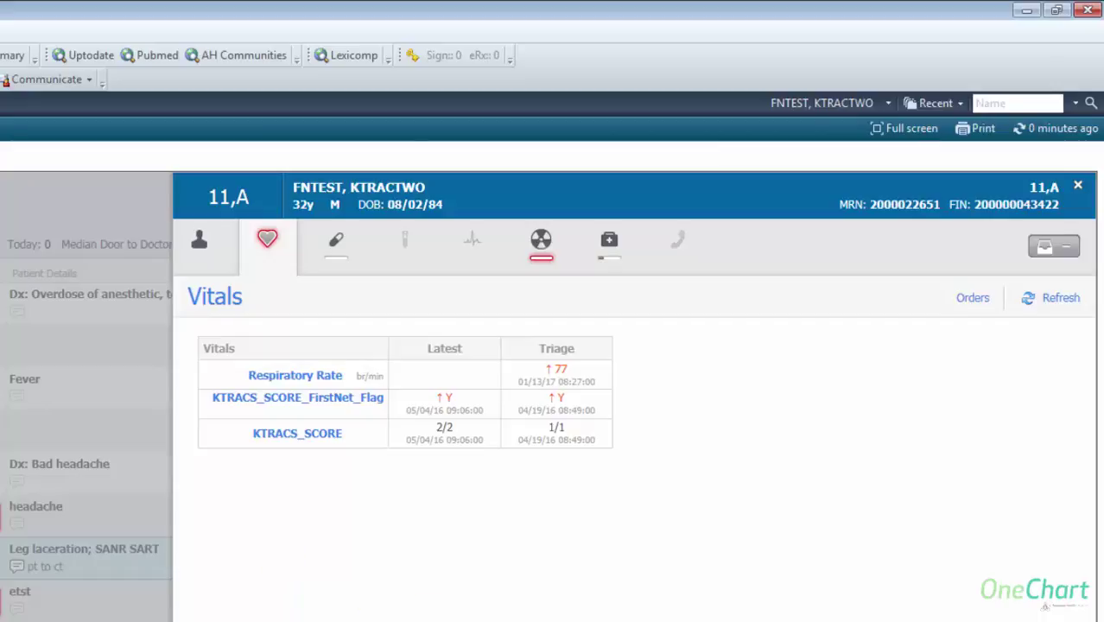
{"action": "key", "text": "Escape"}
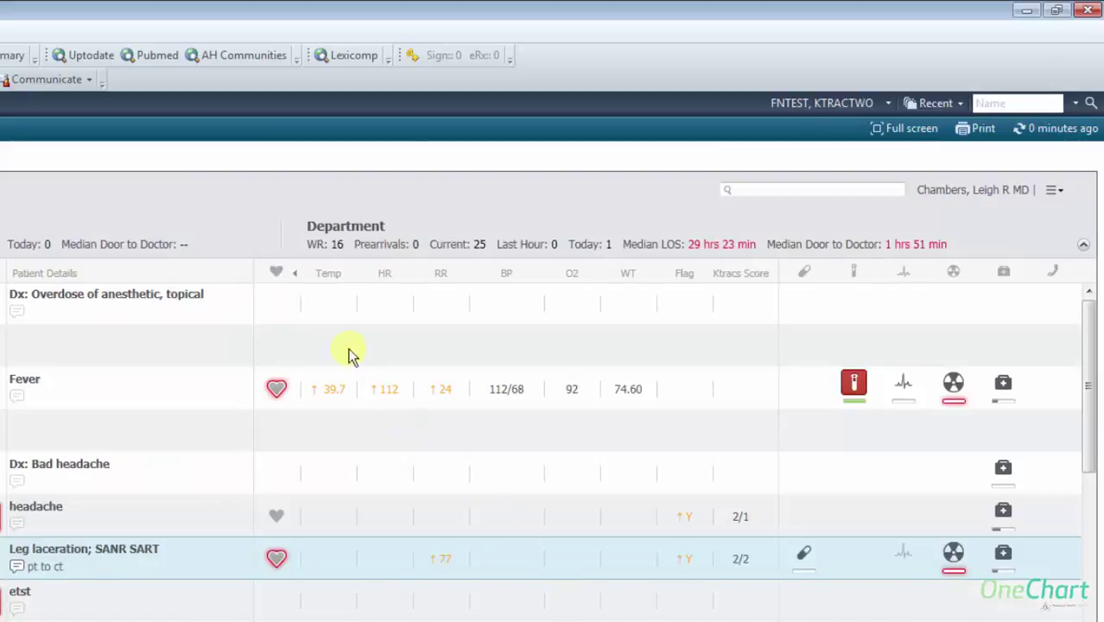
{"action": "left_click", "coordinate": [294, 273]}
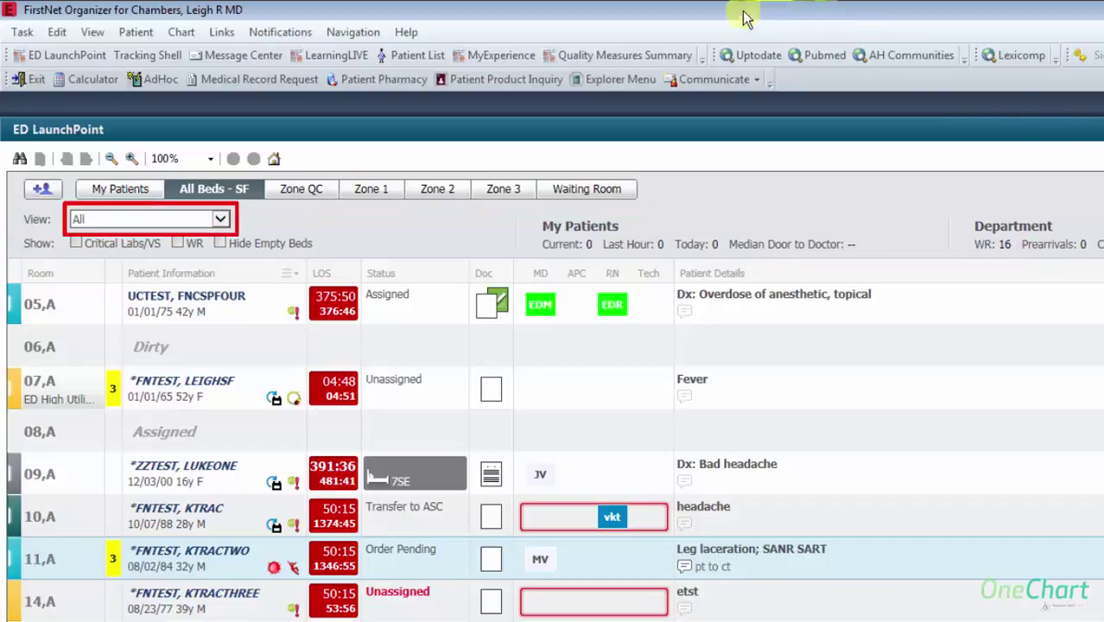
- Look through the bed list's View options and try the Critical Labs/VS, WR and Hide Empty Beds filters in turn
{"action": "left_click", "coordinate": [221, 219]}
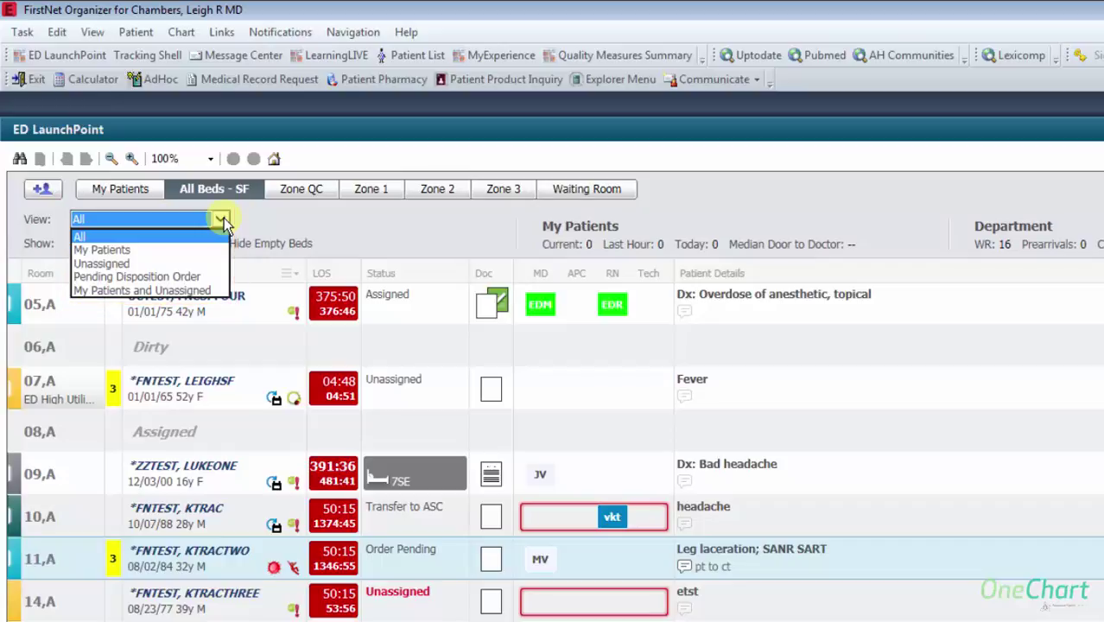
{"action": "left_click", "coordinate": [222, 220]}
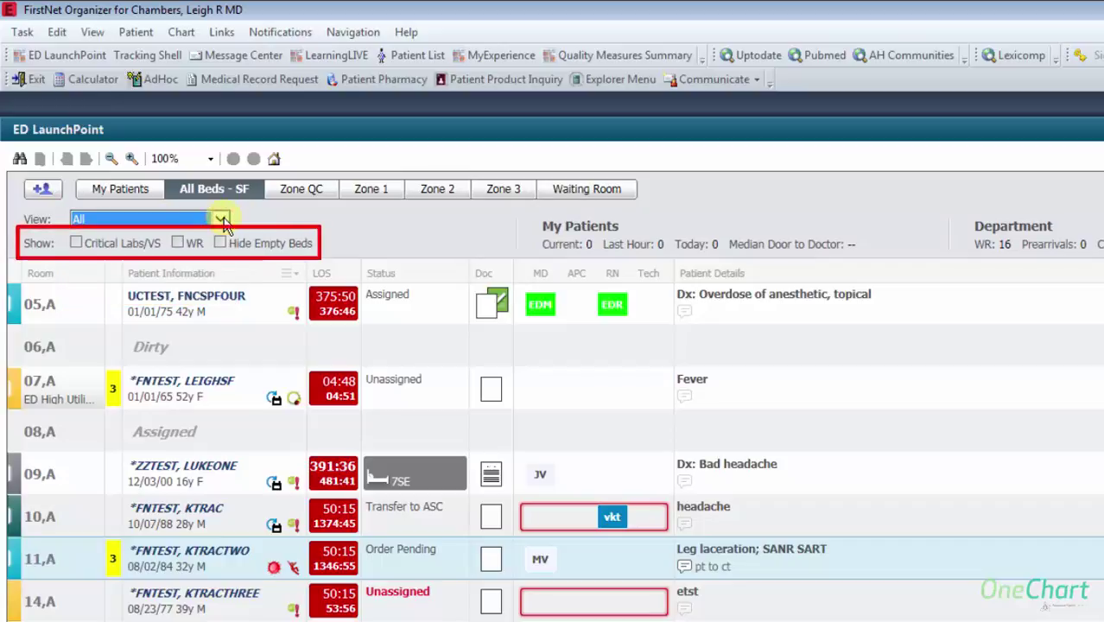
{"action": "left_click", "coordinate": [79, 243]}
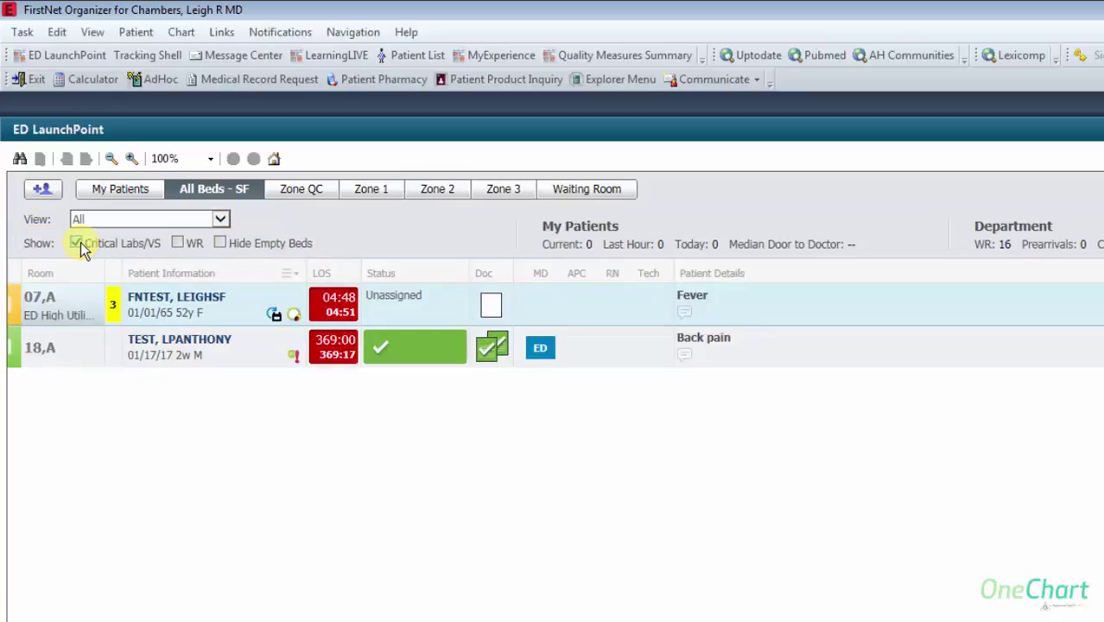
{"action": "left_click", "coordinate": [77, 243]}
{"action": "left_click", "coordinate": [178, 244]}
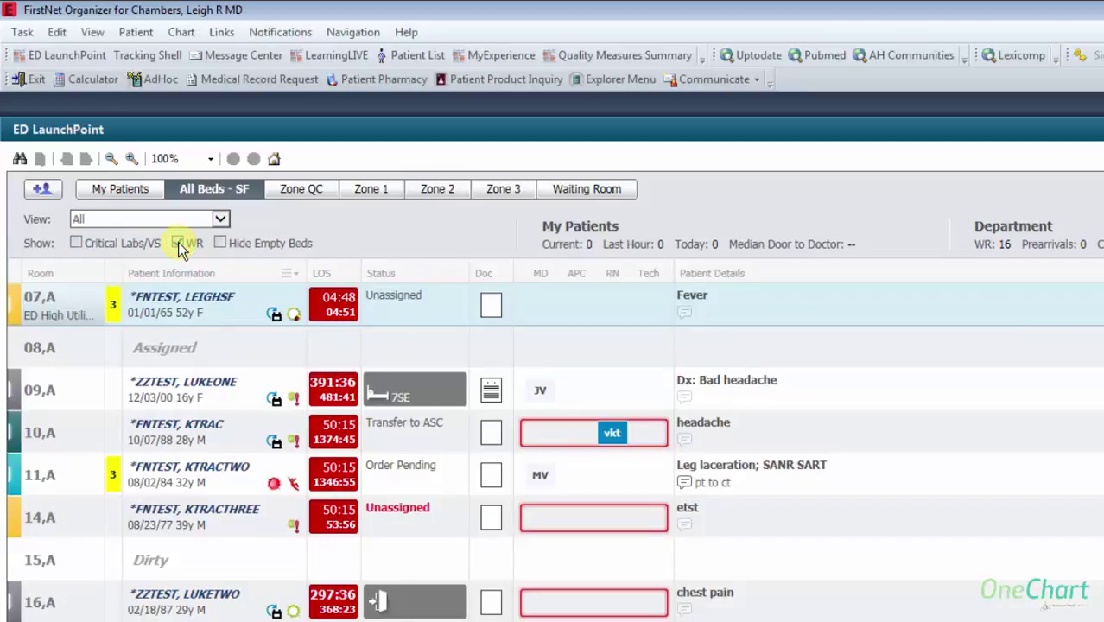
{"action": "left_click", "coordinate": [178, 244]}
{"action": "left_click", "coordinate": [221, 243]}
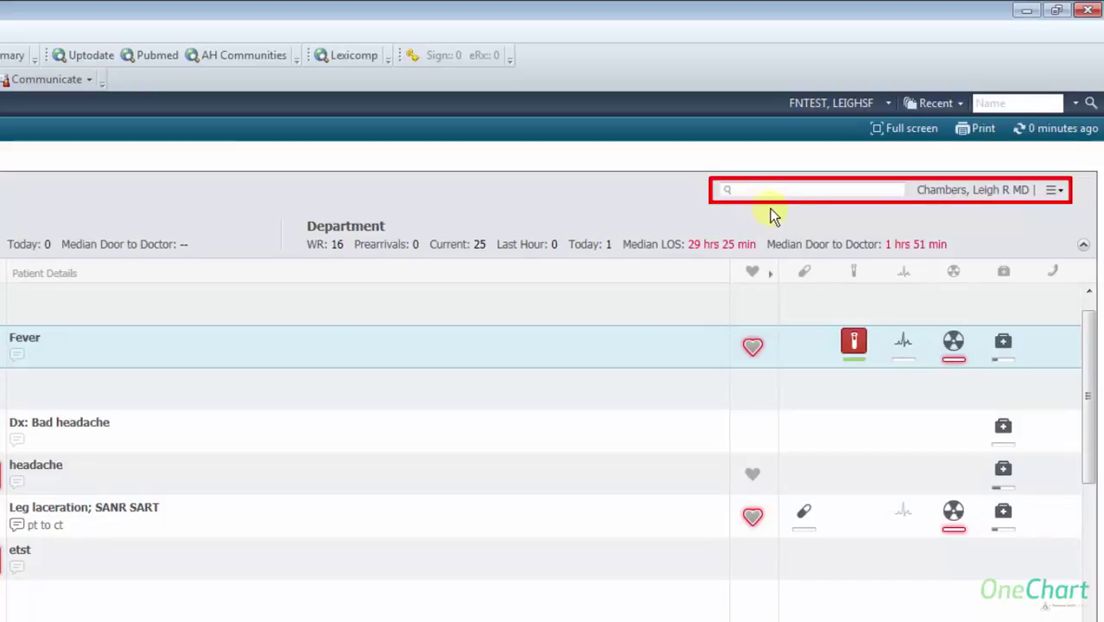
- Change the location to the VCHJ ED, VCHJ ED Hold nursing unit
{"action": "left_click", "coordinate": [1054, 191]}
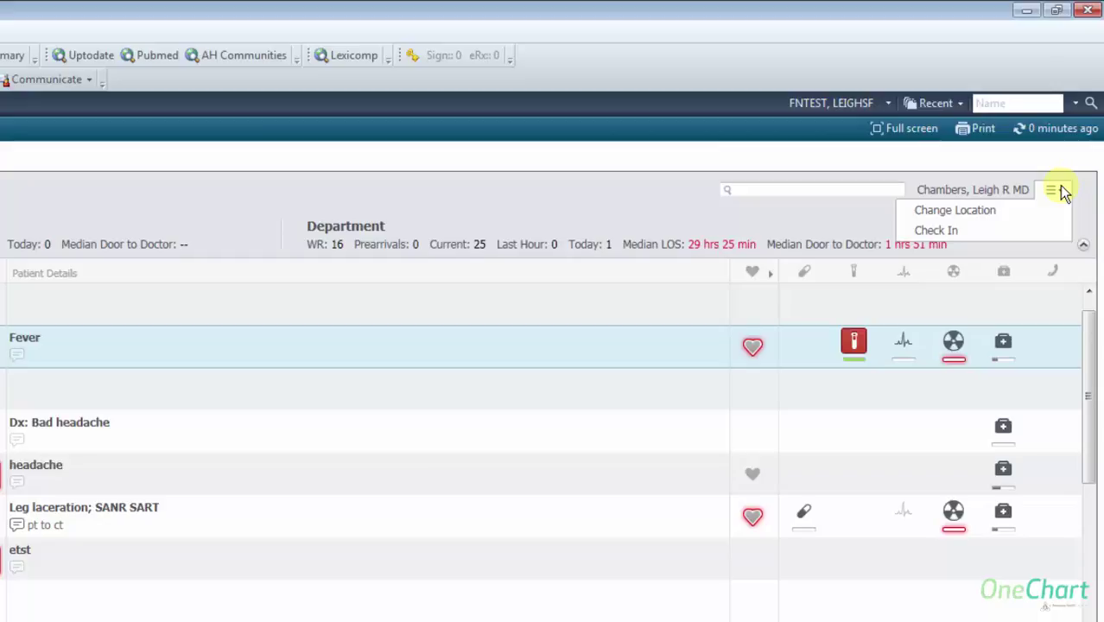
{"action": "left_click", "coordinate": [1008, 211]}
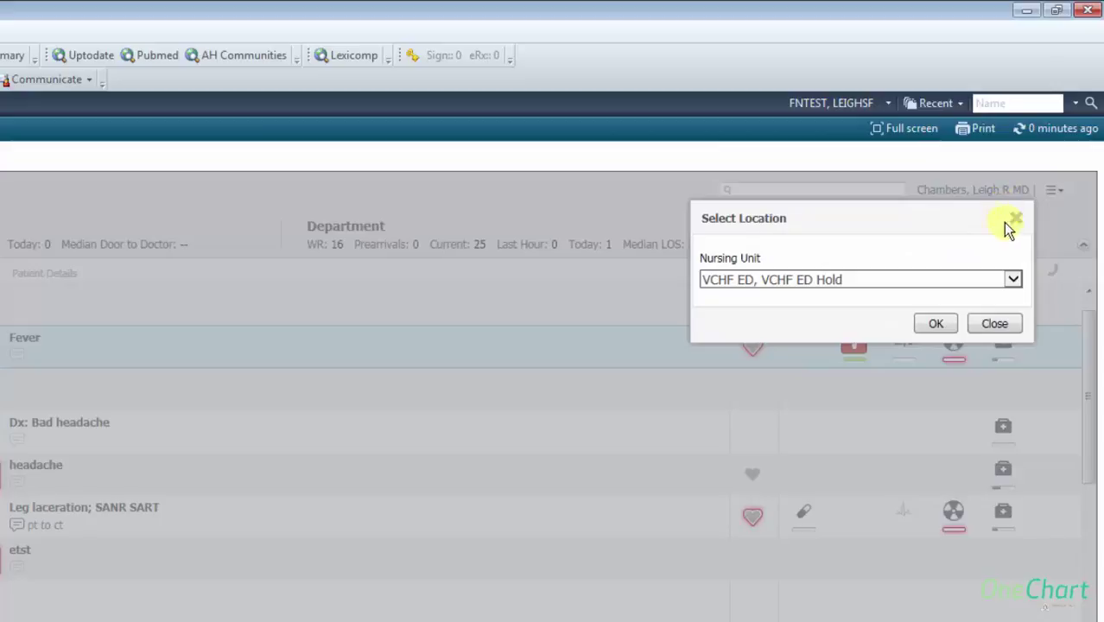
{"action": "left_click", "coordinate": [1014, 279]}
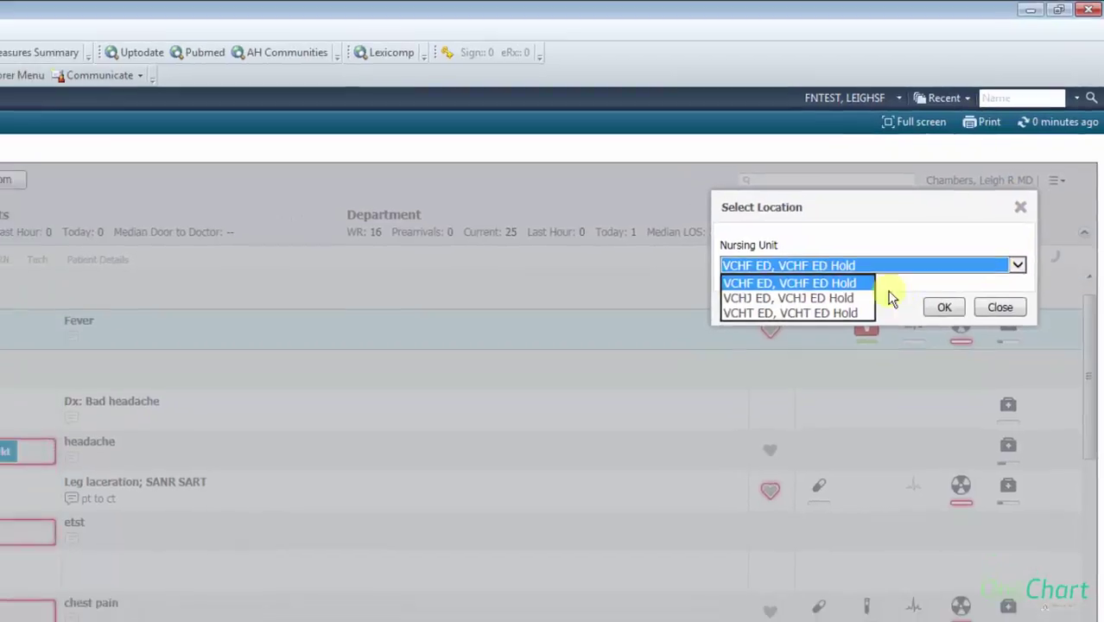
{"action": "left_click", "coordinate": [829, 302]}
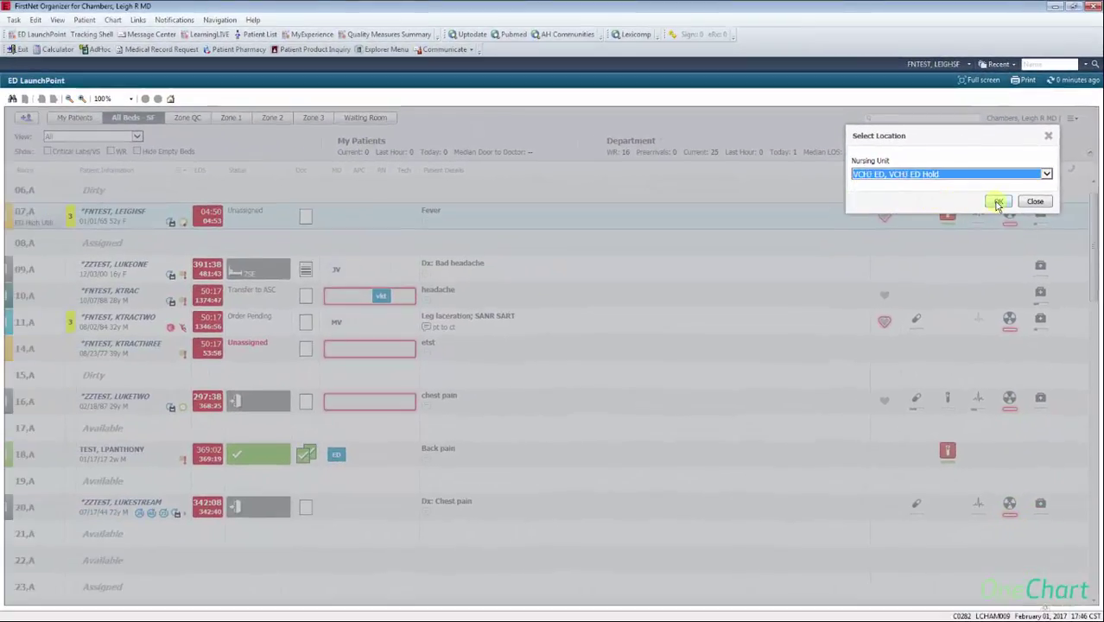
{"action": "left_click", "coordinate": [999, 203]}
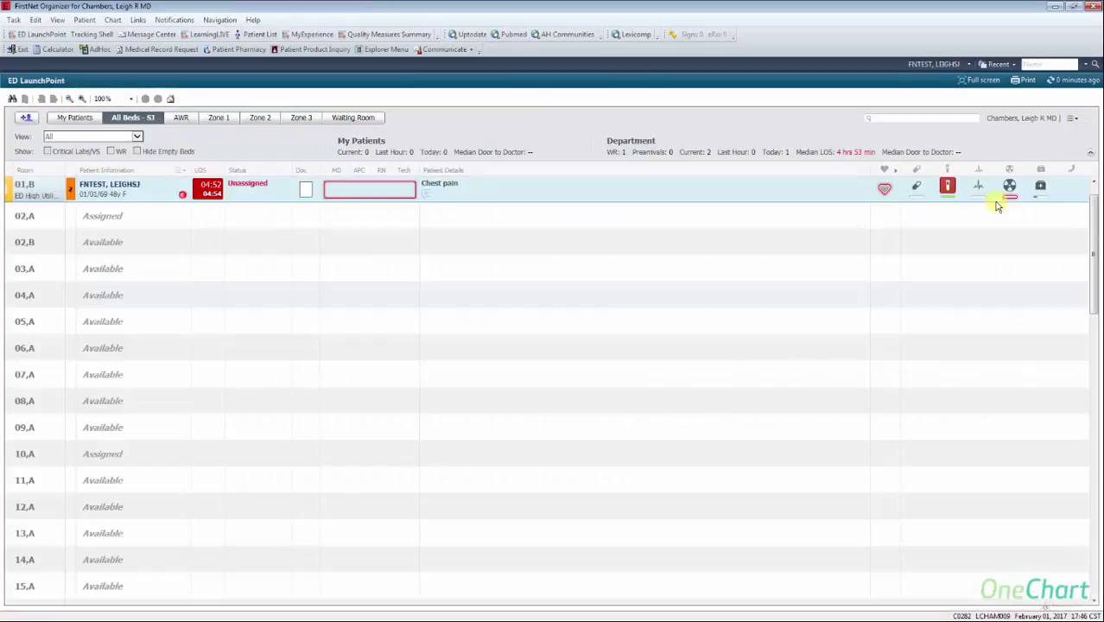
- Return the location to the VCHF ED, VCHF ED Hold nursing unit
{"action": "left_click", "coordinate": [1073, 119]}
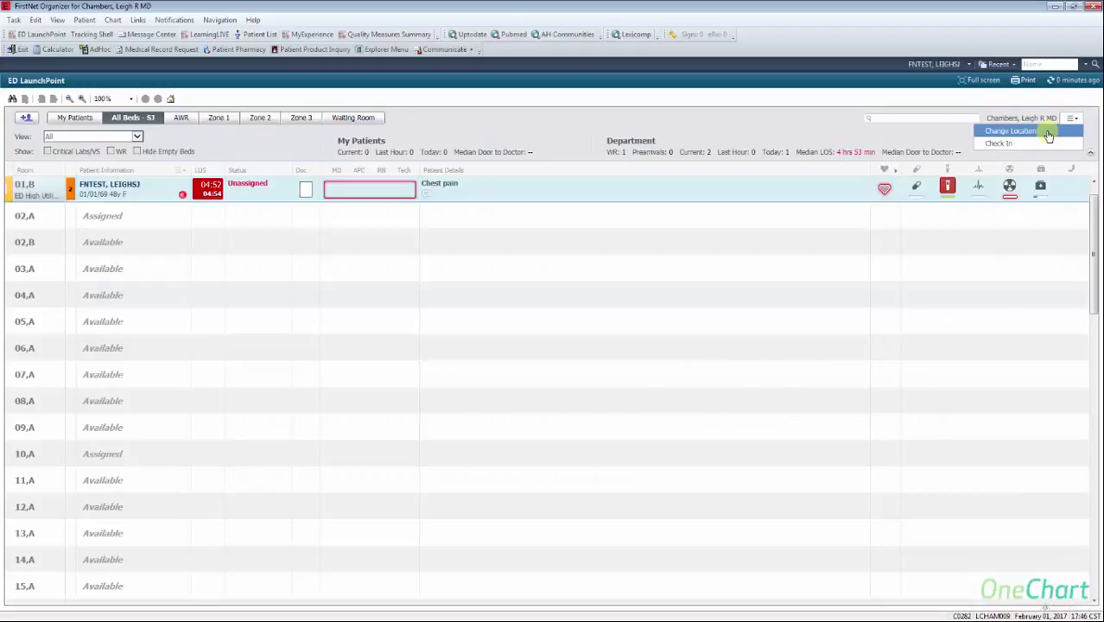
{"action": "left_click", "coordinate": [1048, 135]}
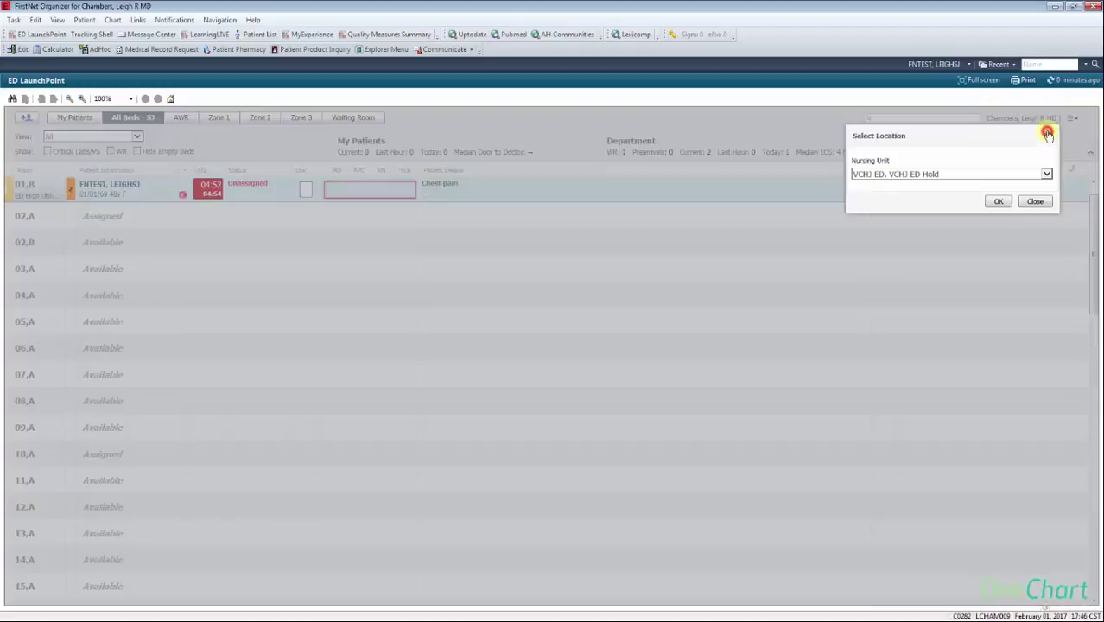
{"action": "left_click", "coordinate": [1046, 175]}
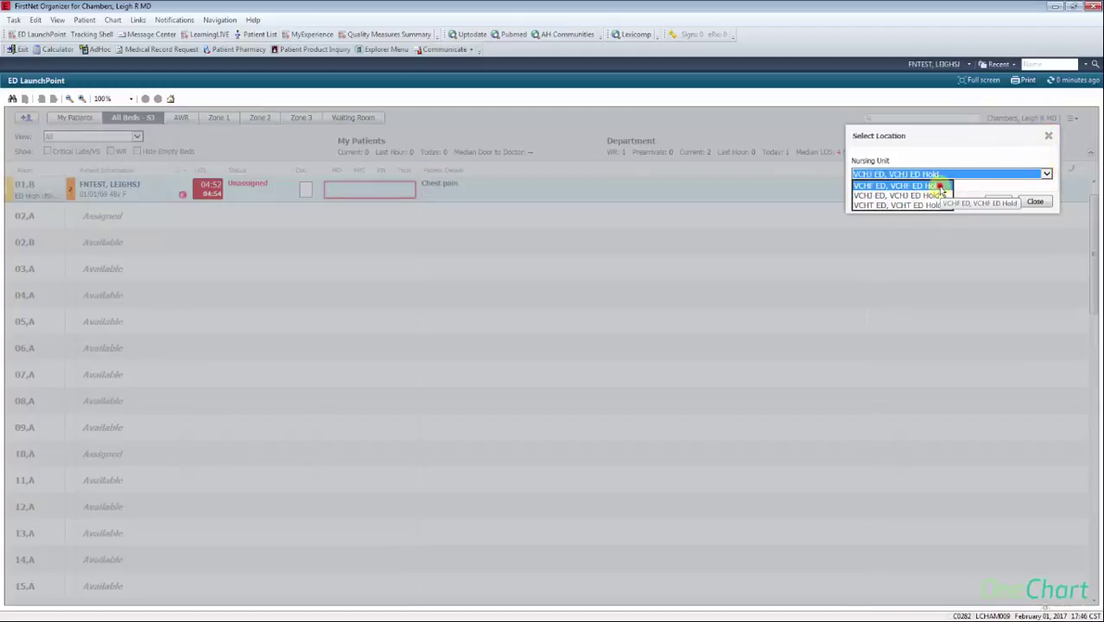
{"action": "left_click", "coordinate": [941, 186]}
{"action": "left_click", "coordinate": [996, 202]}
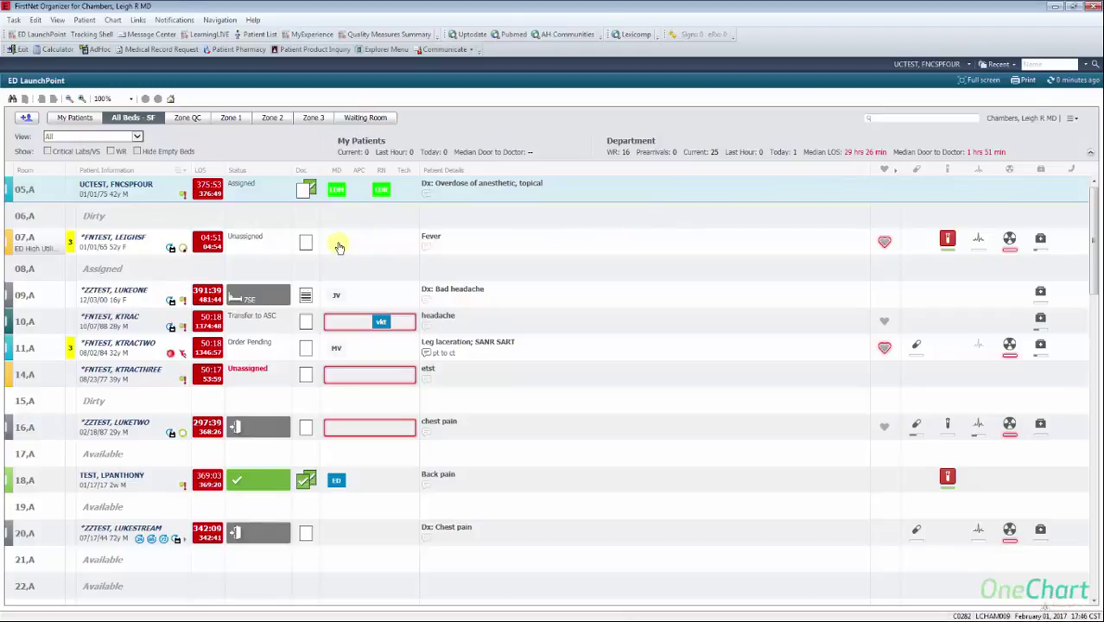
- Start a provider check-in from the room 07,A assignments, using the provider's last name as display name and ED Physician as default relation
{"action": "left_click", "coordinate": [333, 242]}
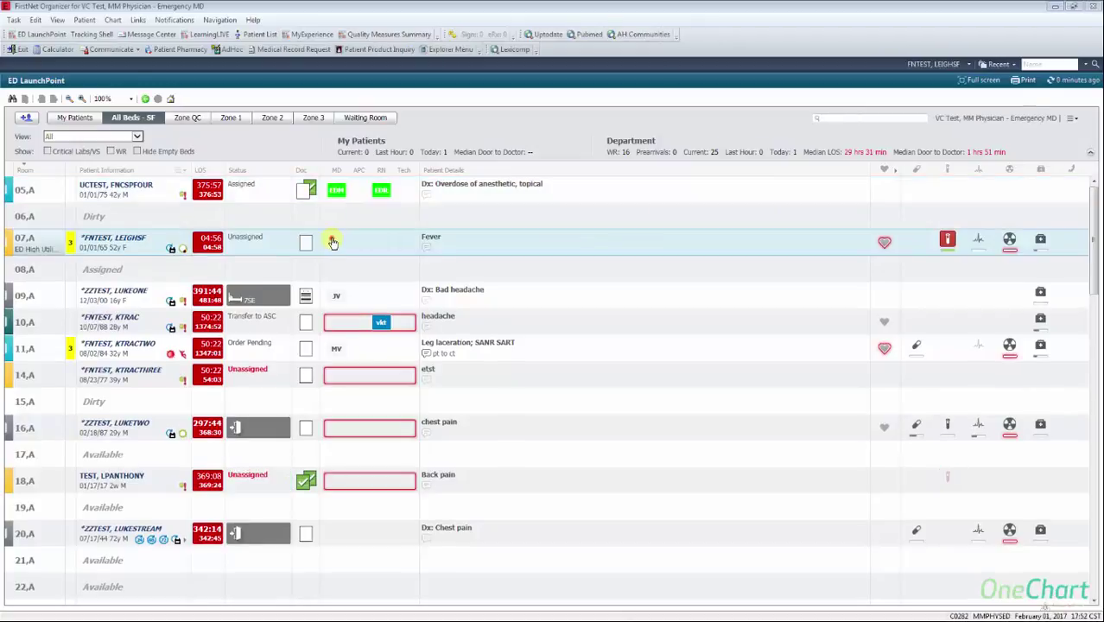
{"action": "left_click", "coordinate": [333, 242]}
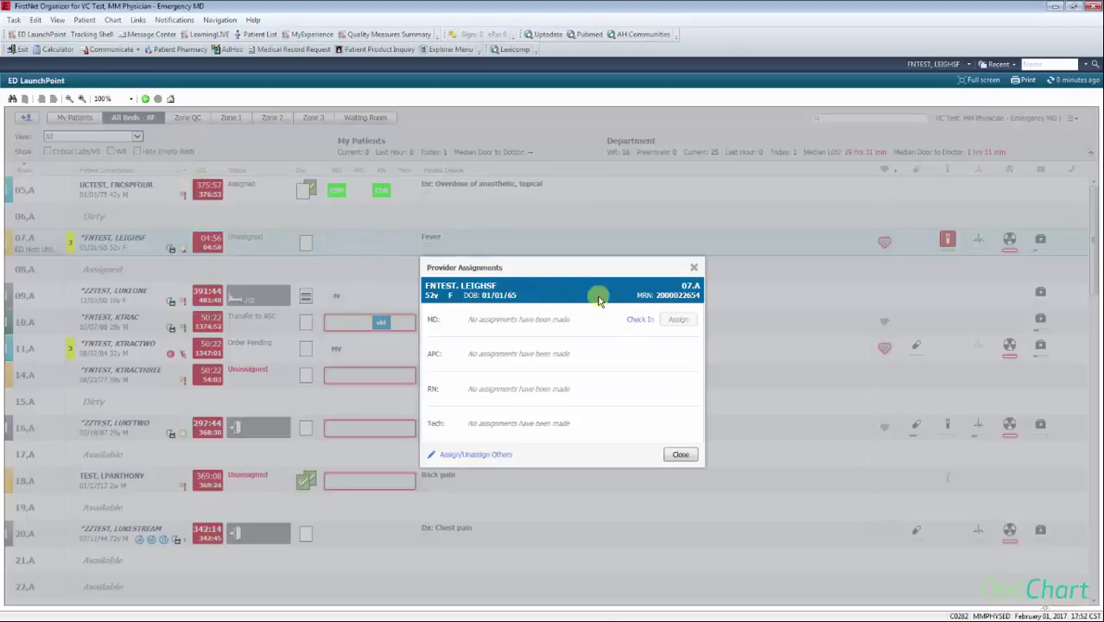
{"action": "left_click", "coordinate": [639, 320]}
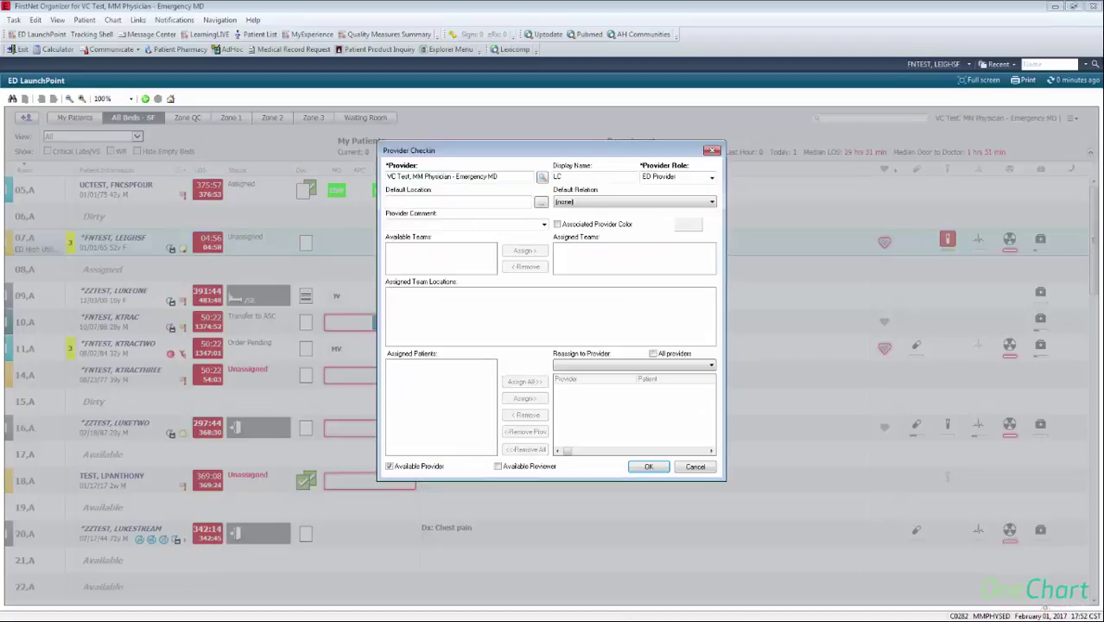
{"action": "double_click", "coordinate": [567, 179]}
{"action": "key", "text": "BackSpace"}
{"action": "type", "text": "Chambers"}
{"action": "left_click", "coordinate": [666, 202]}
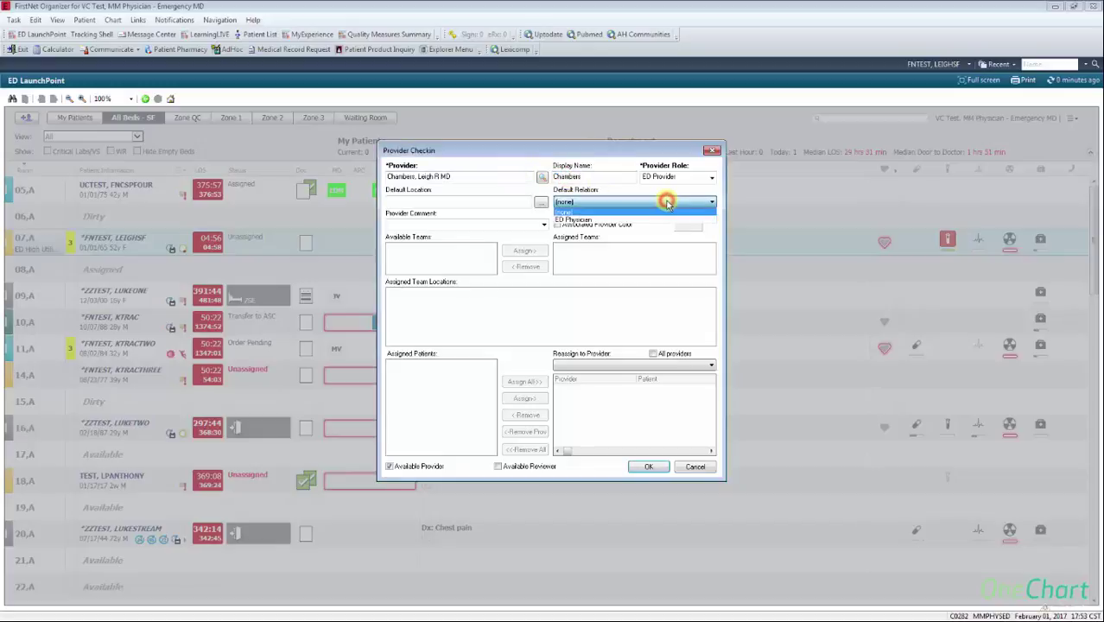
{"action": "left_click", "coordinate": [644, 220]}
- Set the associated provider color to orange and enter the provider's phone extension as the provider comment
{"action": "left_click", "coordinate": [557, 225]}
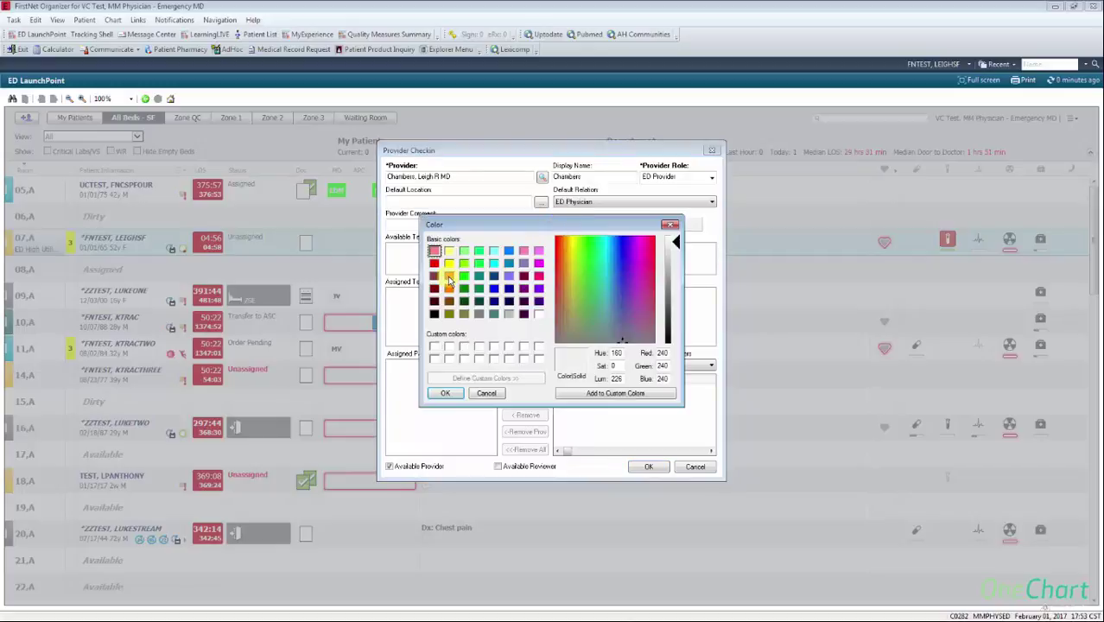
{"action": "left_click", "coordinate": [448, 277]}
{"action": "left_click", "coordinate": [445, 394]}
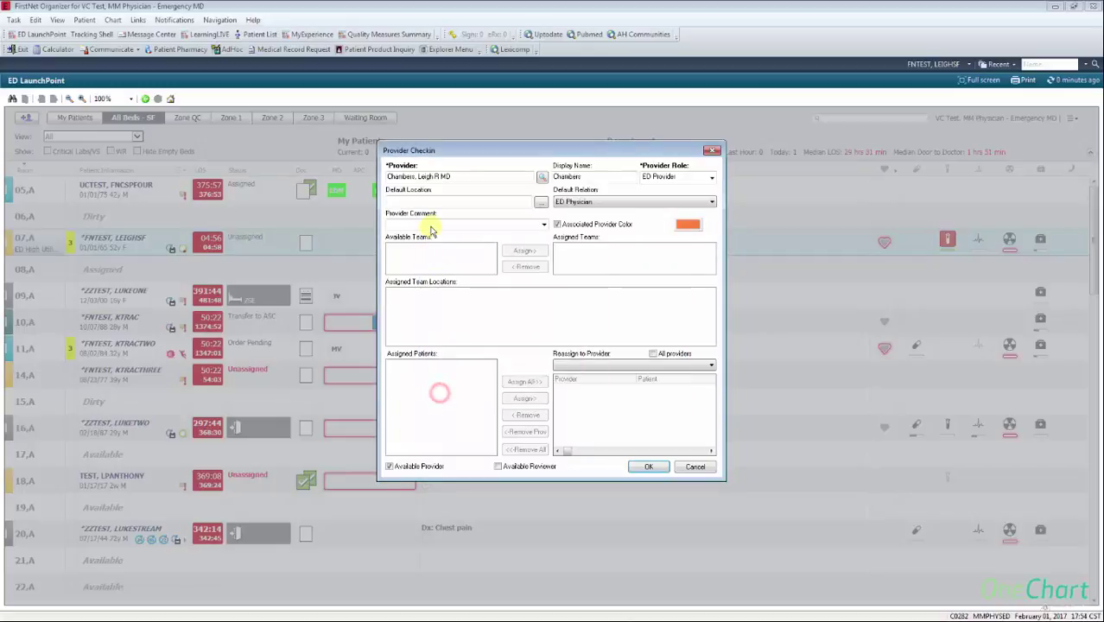
{"action": "left_click", "coordinate": [431, 223]}
{"action": "type", "text": "78111"}
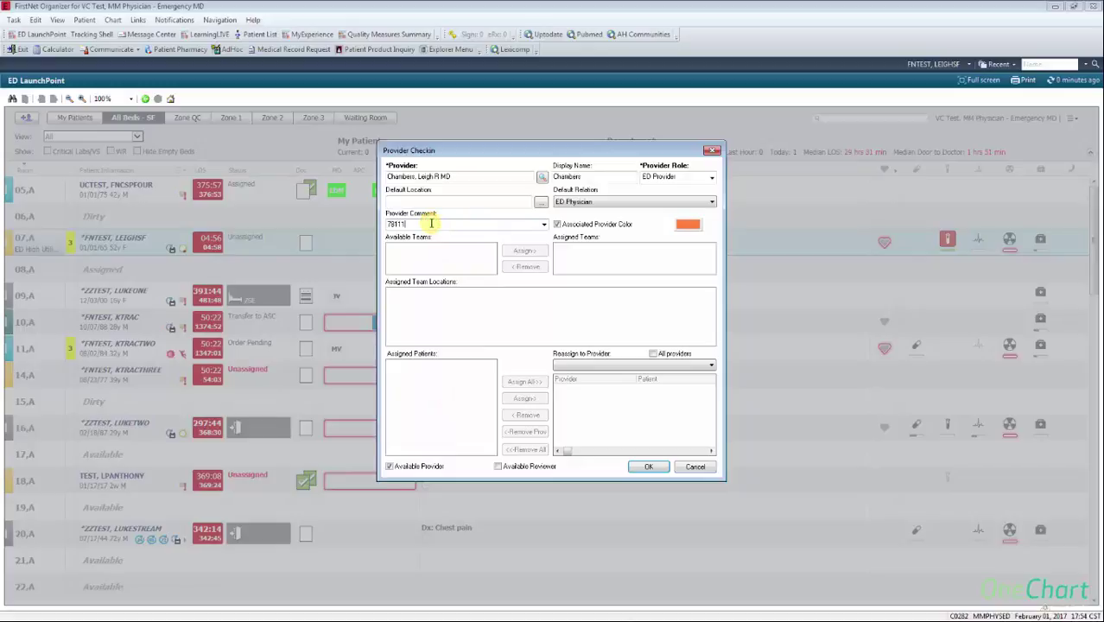
- Complete the check-in as an available reviewer and assign the provider as MD to the patient in room 07,A
{"action": "left_click", "coordinate": [499, 468]}
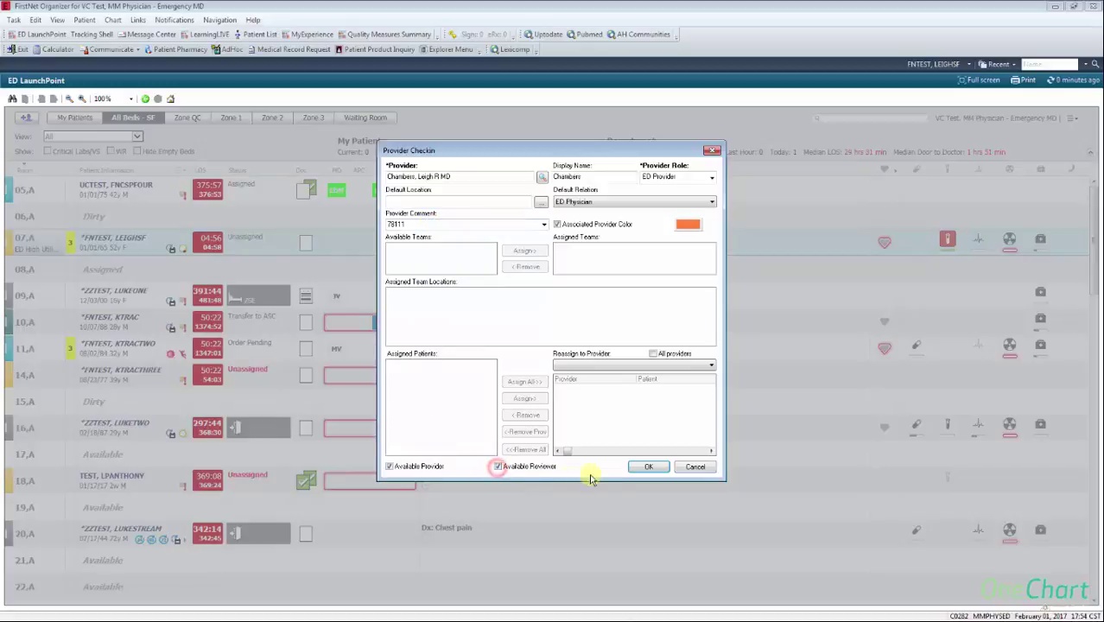
{"action": "left_click", "coordinate": [649, 468]}
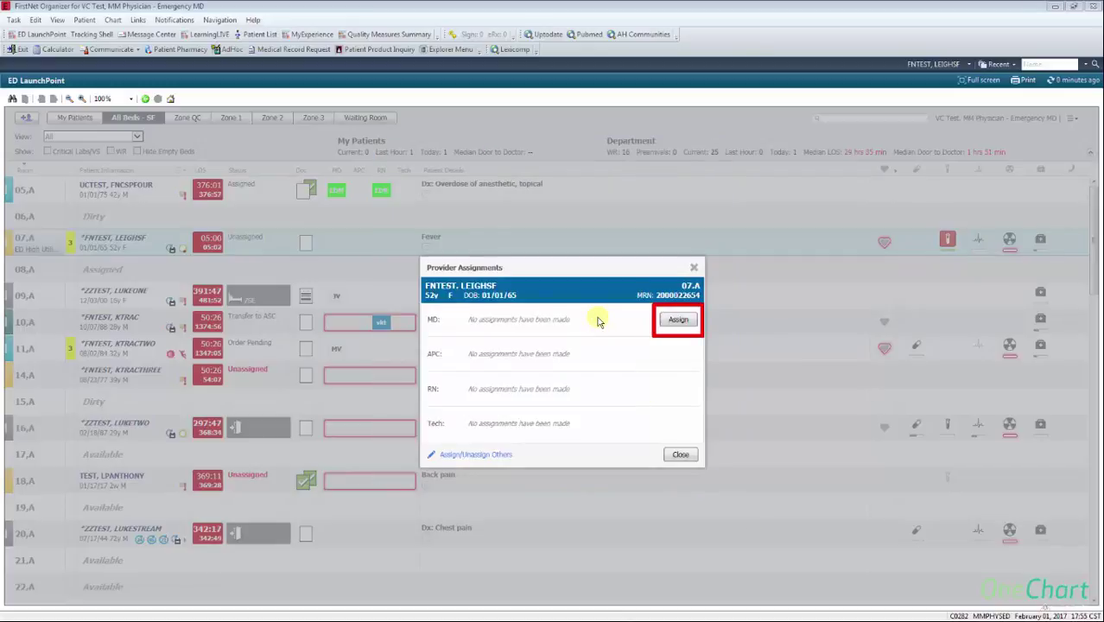
{"action": "left_click", "coordinate": [678, 320]}
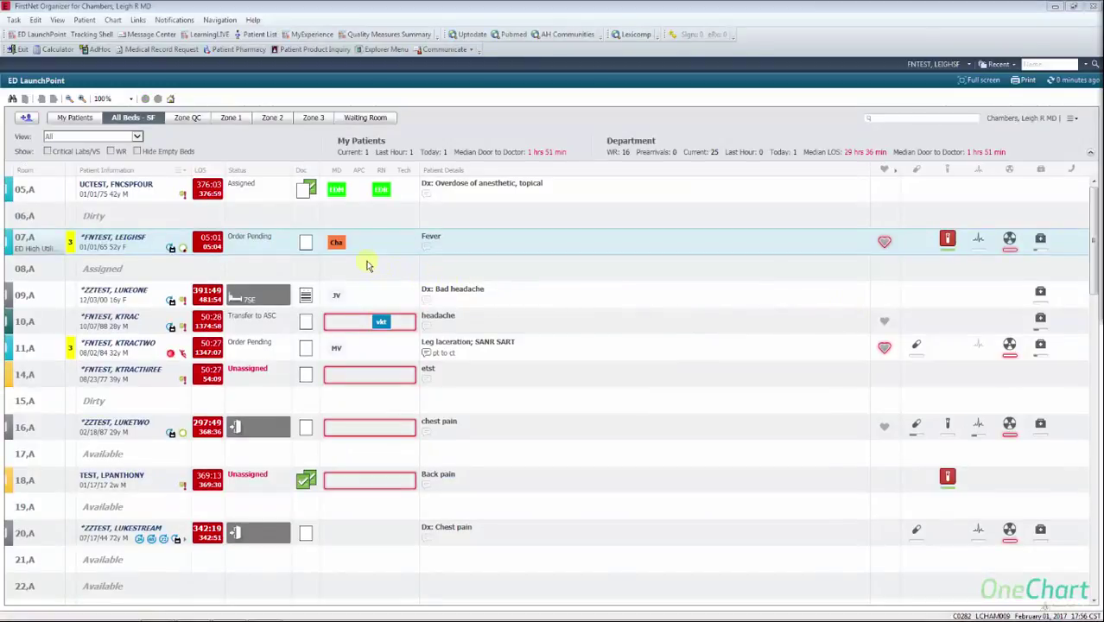
- View the options for assigning other providers to the room 07,A patient without changes, and briefly open the patient's chart
{"action": "left_click", "coordinate": [337, 243]}
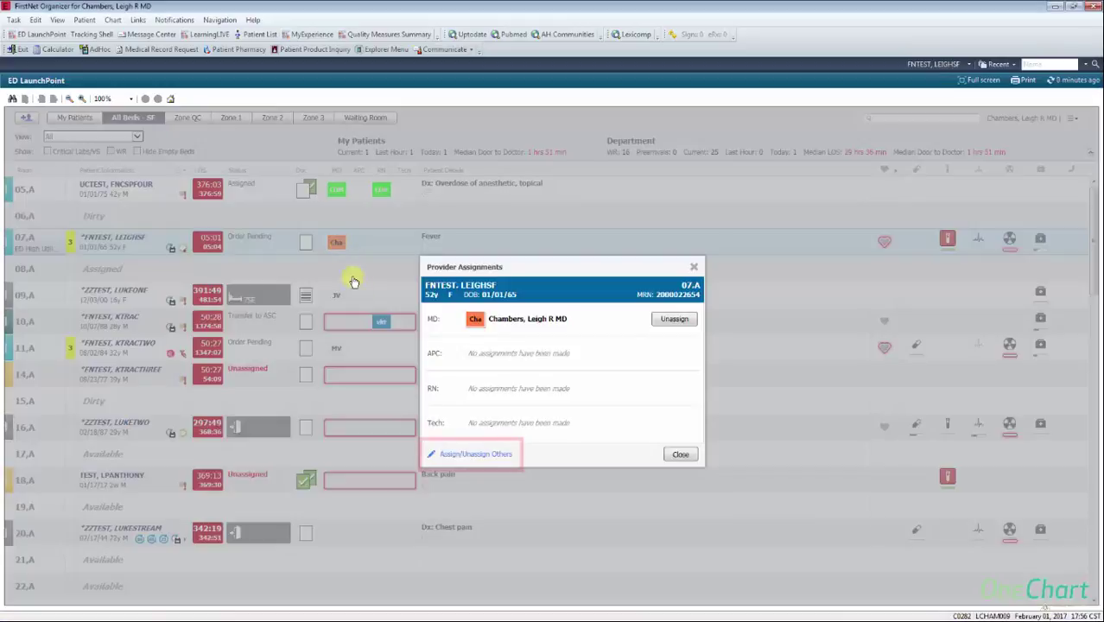
{"action": "left_click", "coordinate": [482, 455]}
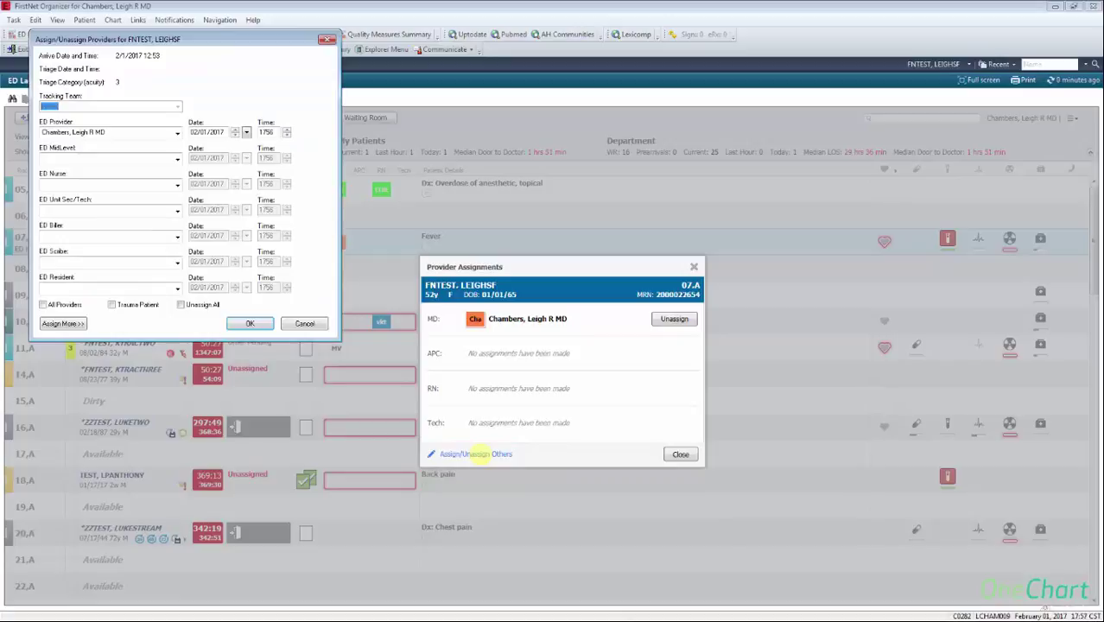
{"action": "left_click", "coordinate": [311, 323]}
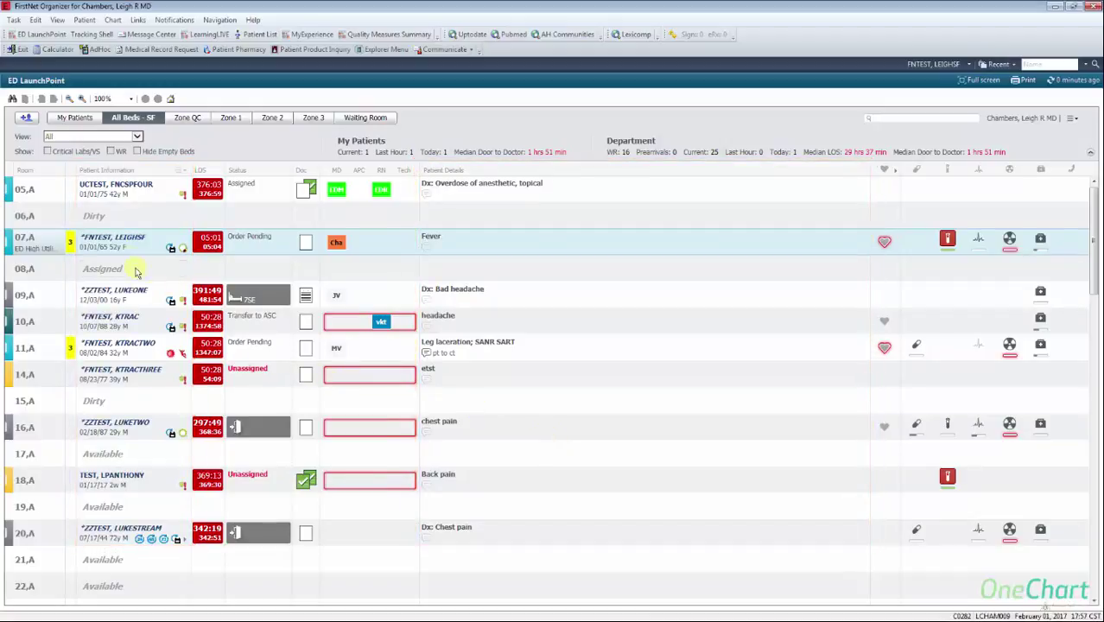
{"action": "double_click", "coordinate": [124, 243]}
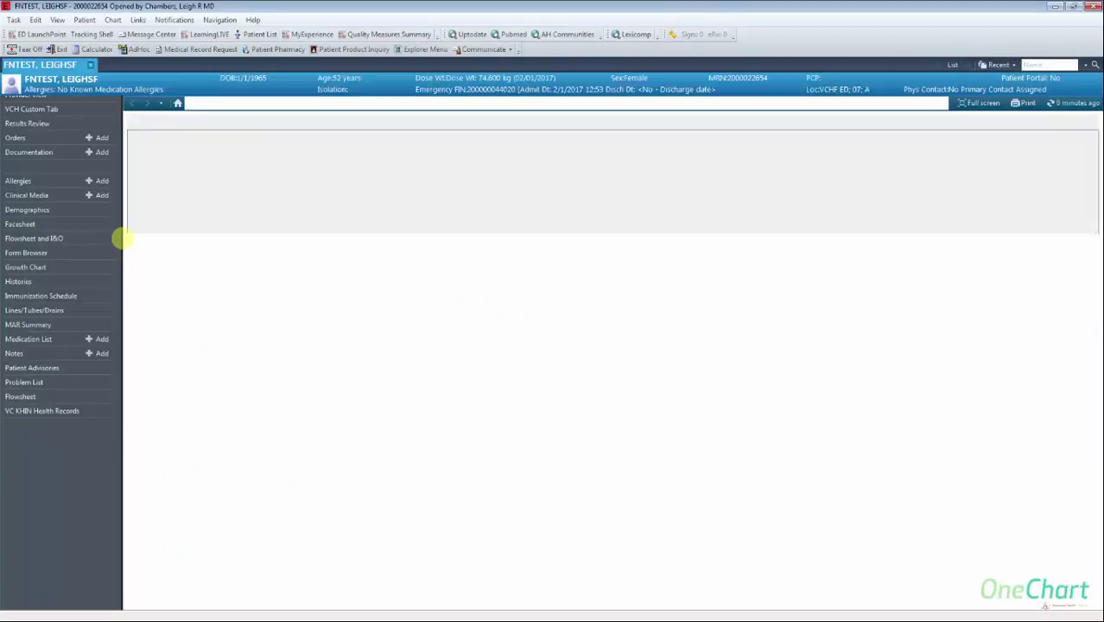
{"action": "left_click", "coordinate": [90, 67]}
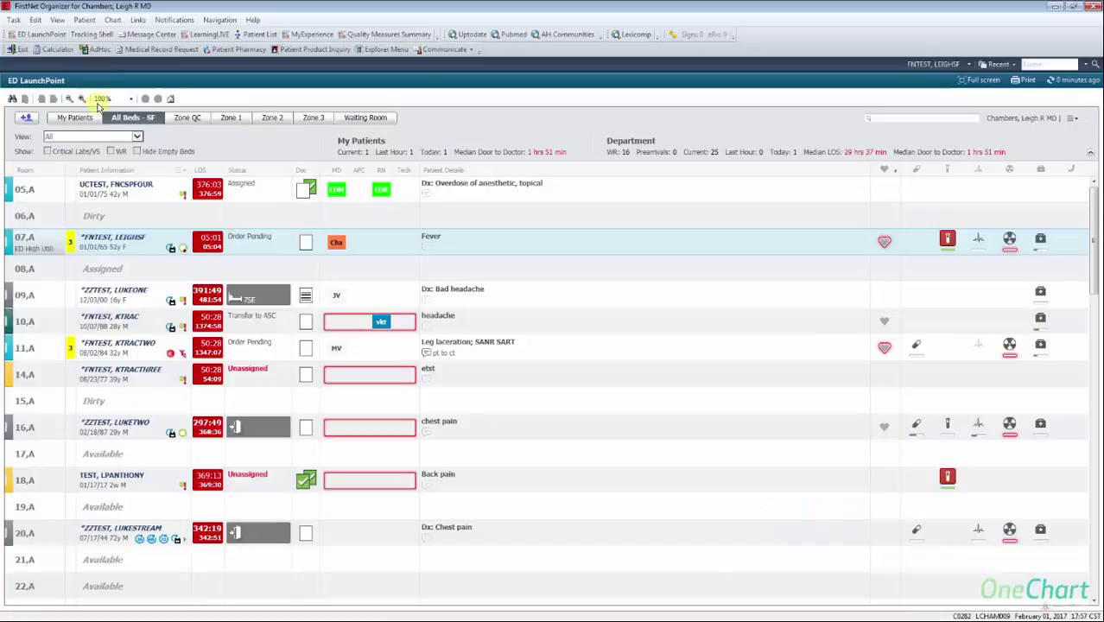
- View the room 07,A patient's summary, including the vitals, lab, radiology and patient care sections, and close it
{"action": "left_click", "coordinate": [134, 252]}
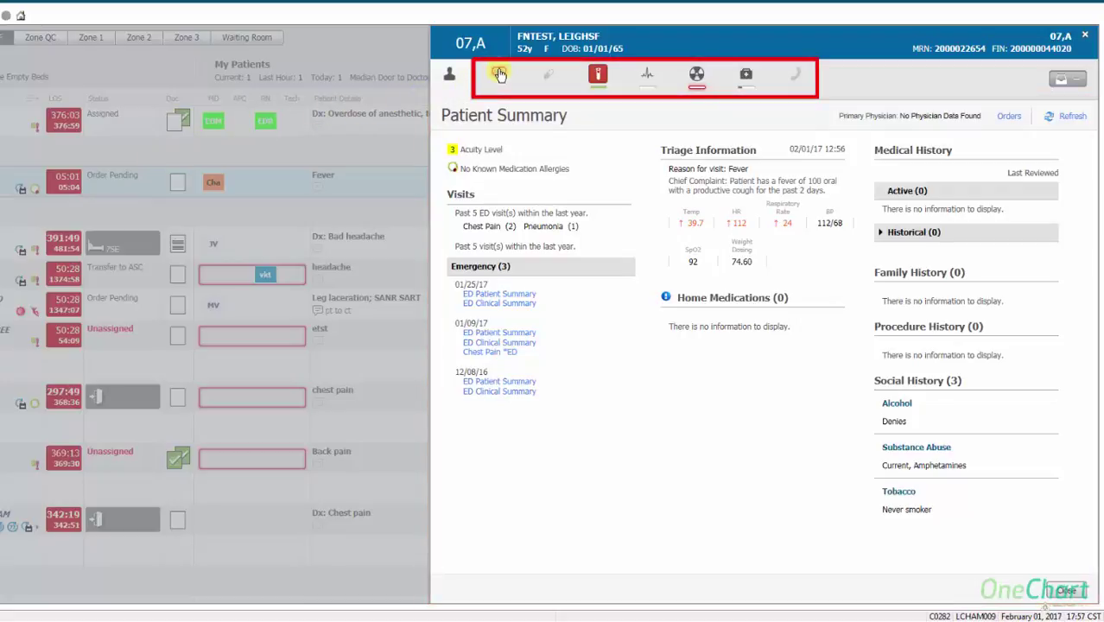
{"action": "left_click", "coordinate": [499, 75]}
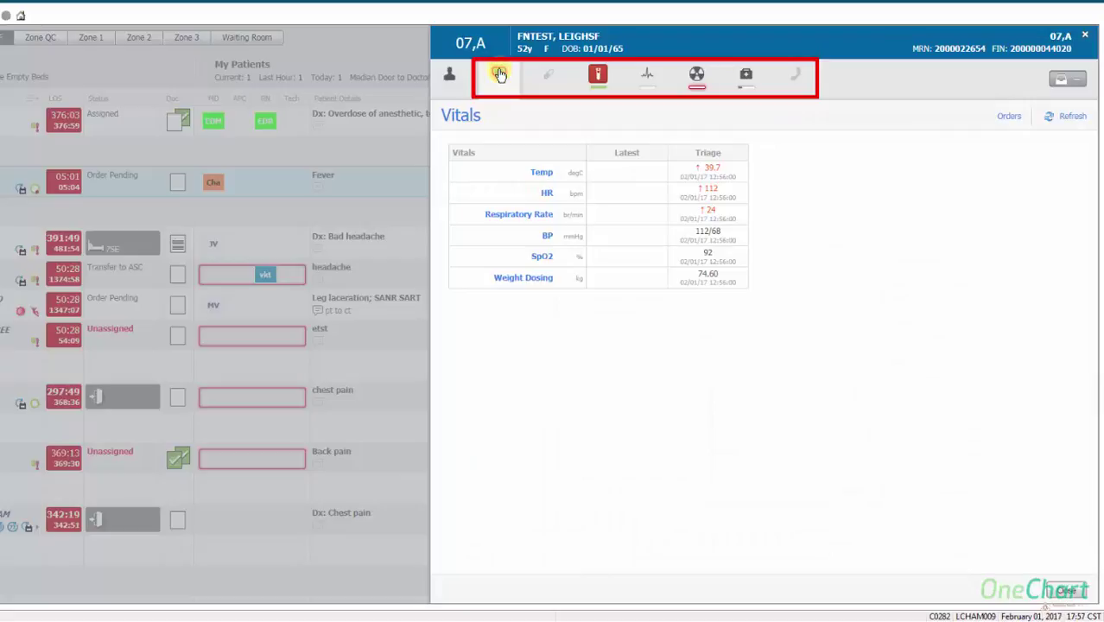
{"action": "left_click", "coordinate": [595, 74]}
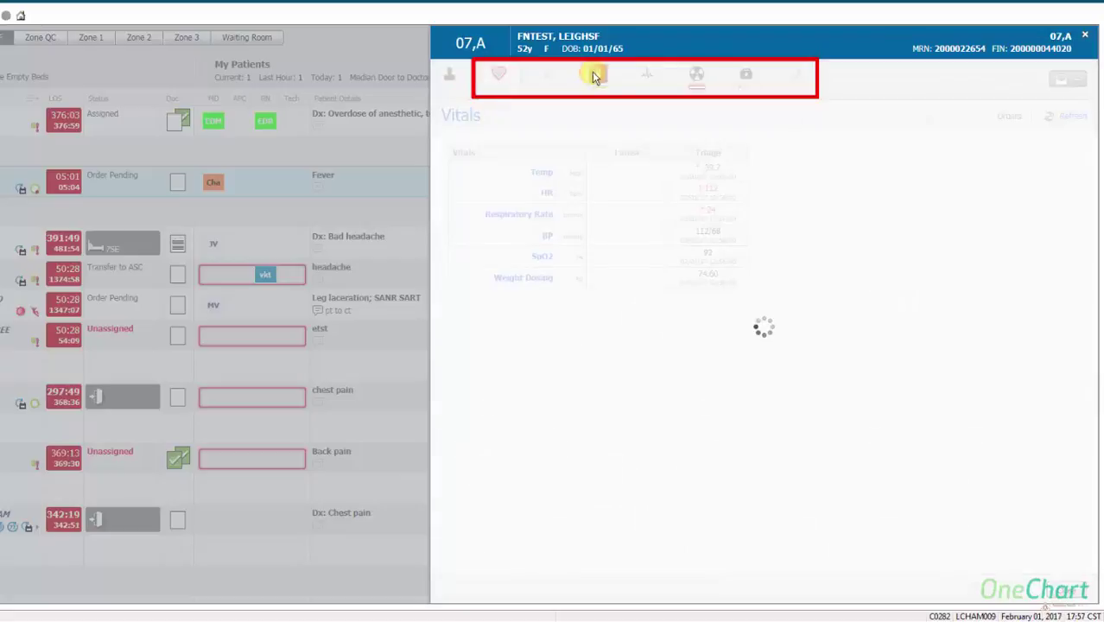
{"action": "left_click", "coordinate": [697, 78]}
{"action": "left_click", "coordinate": [746, 76]}
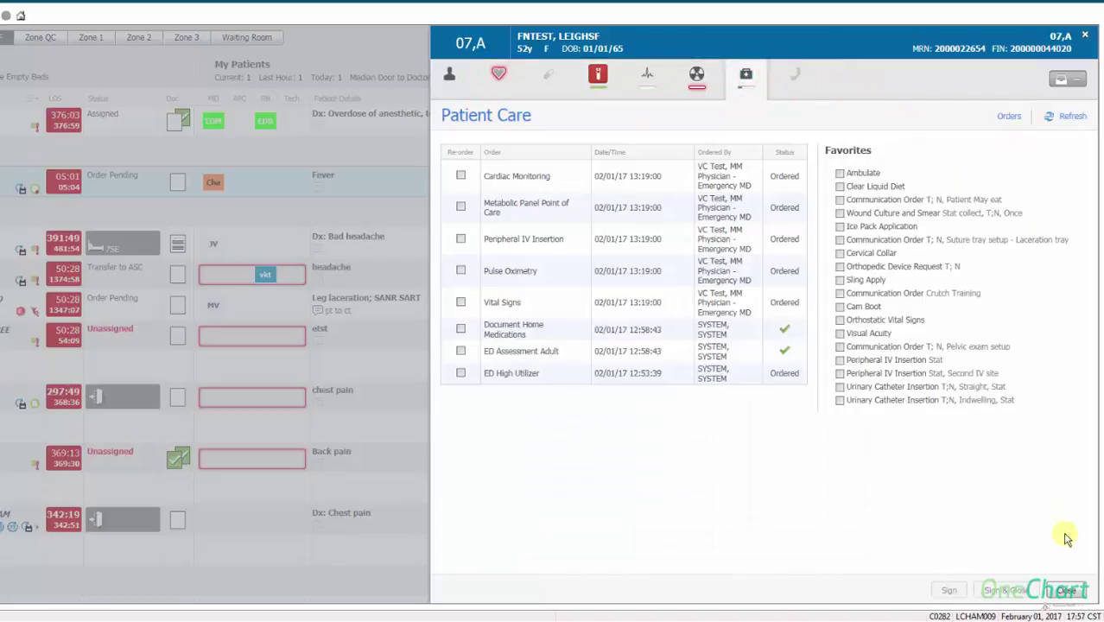
{"action": "left_click", "coordinate": [1069, 592]}
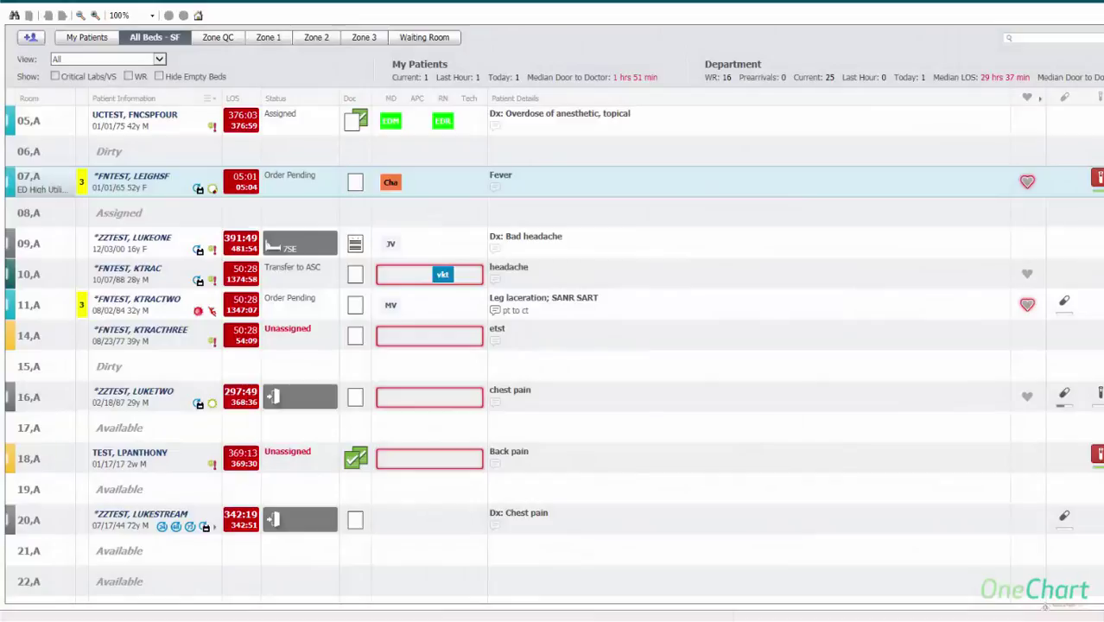
- View the length-of-stay and inpatient bed request details for the patient in room 09,A, and close them
{"action": "left_click", "coordinate": [235, 246]}
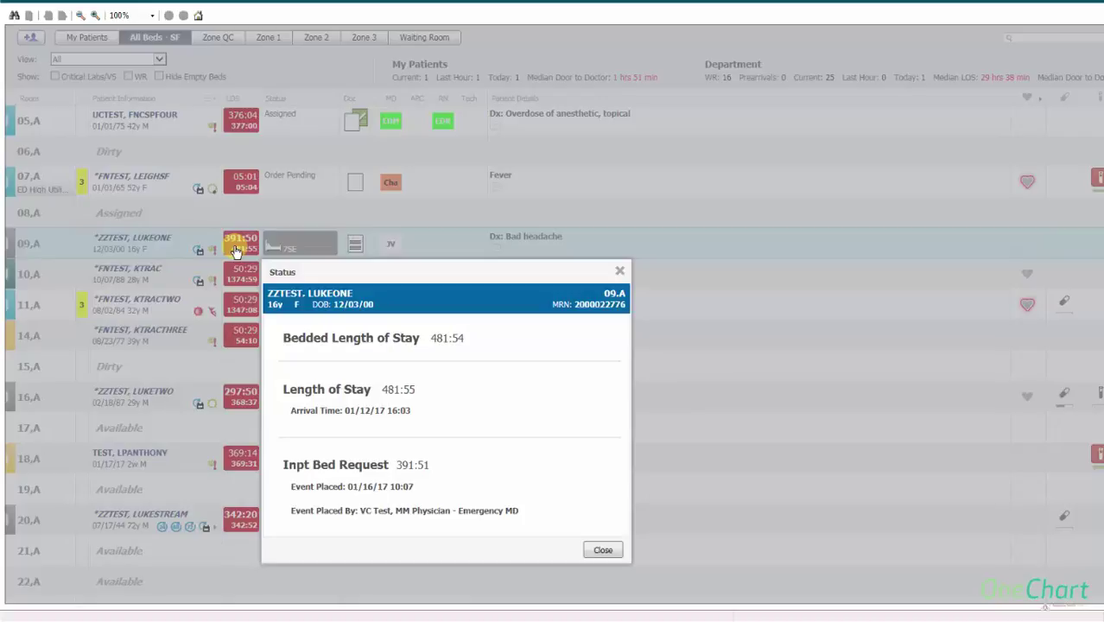
{"action": "left_click", "coordinate": [603, 551]}
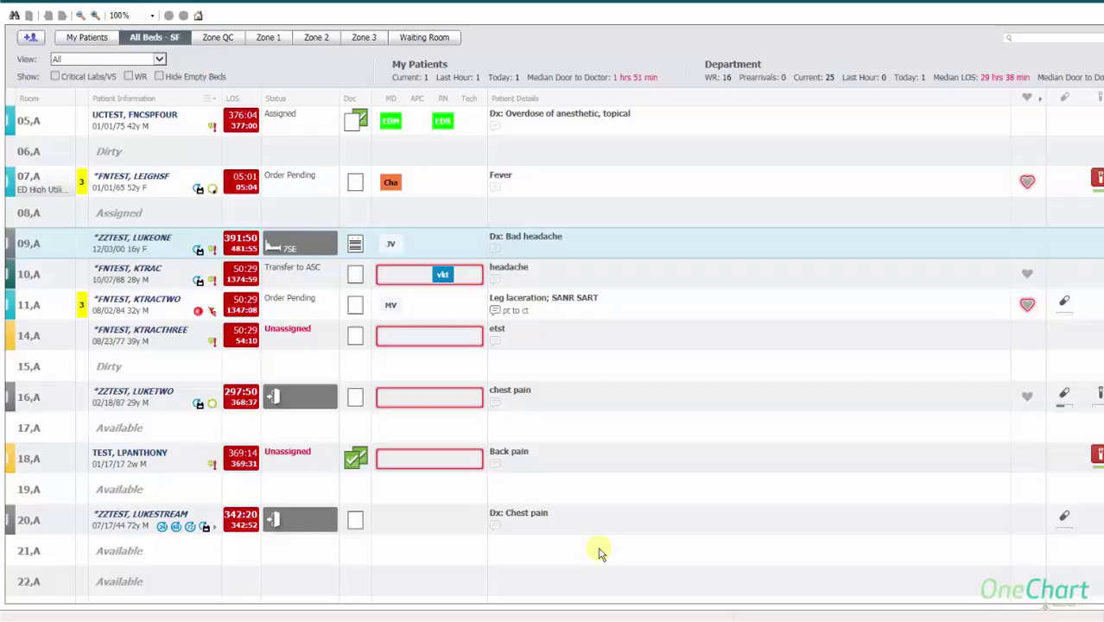
- Check the documentation status details for the patients in rooms 18,A, 05,A and 09,A
{"action": "mouse_move", "coordinate": [354, 456]}
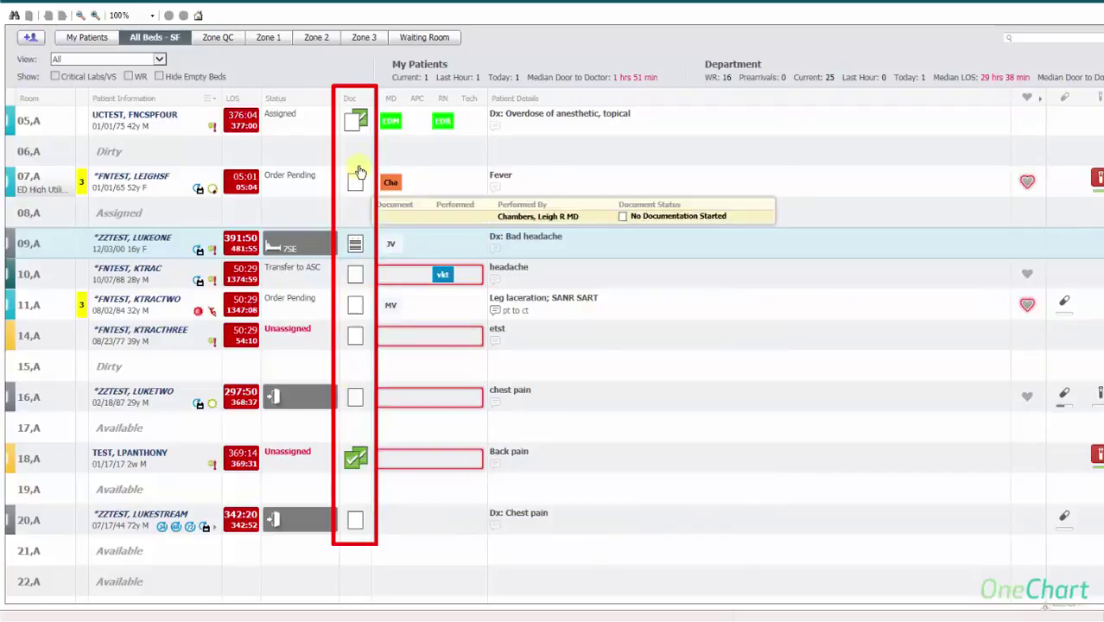
{"action": "mouse_move", "coordinate": [358, 120]}
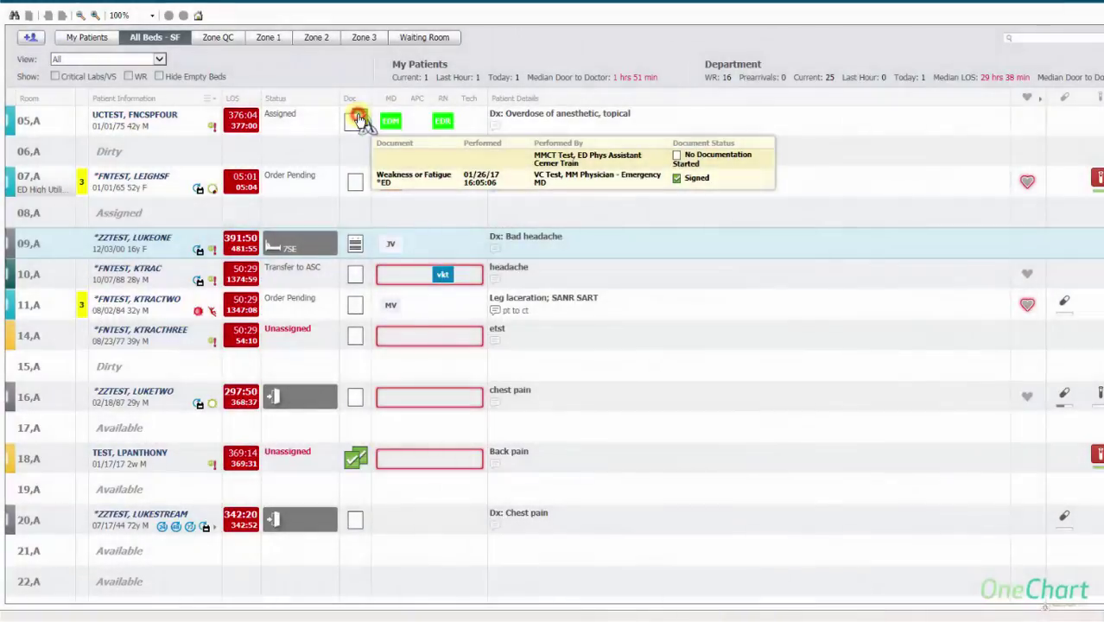
{"action": "left_click", "coordinate": [358, 120]}
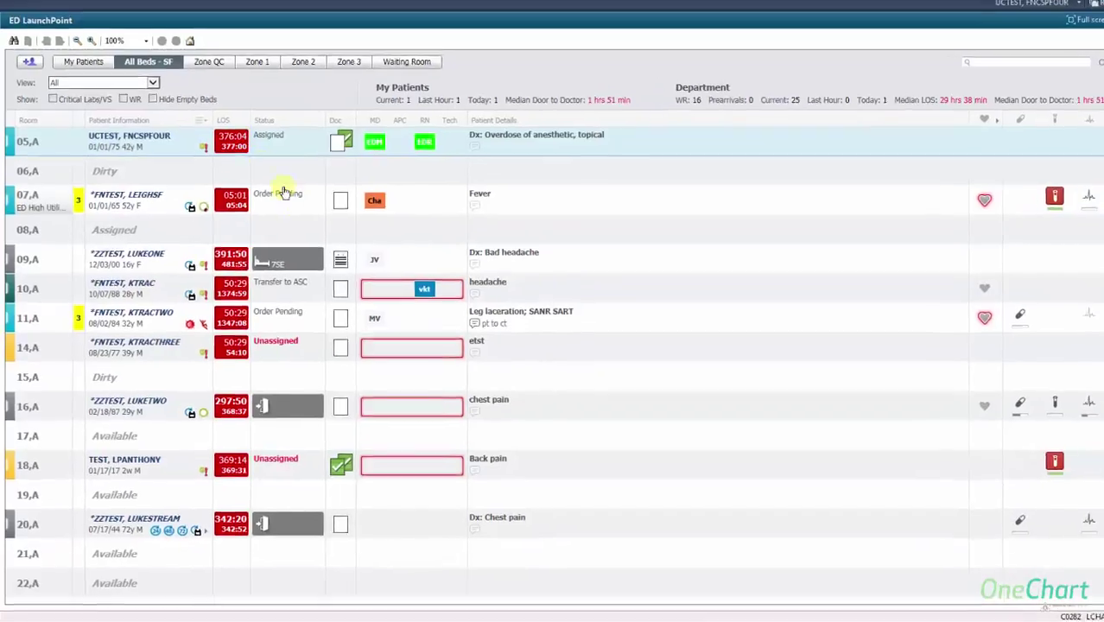
{"action": "mouse_move", "coordinate": [270, 301]}
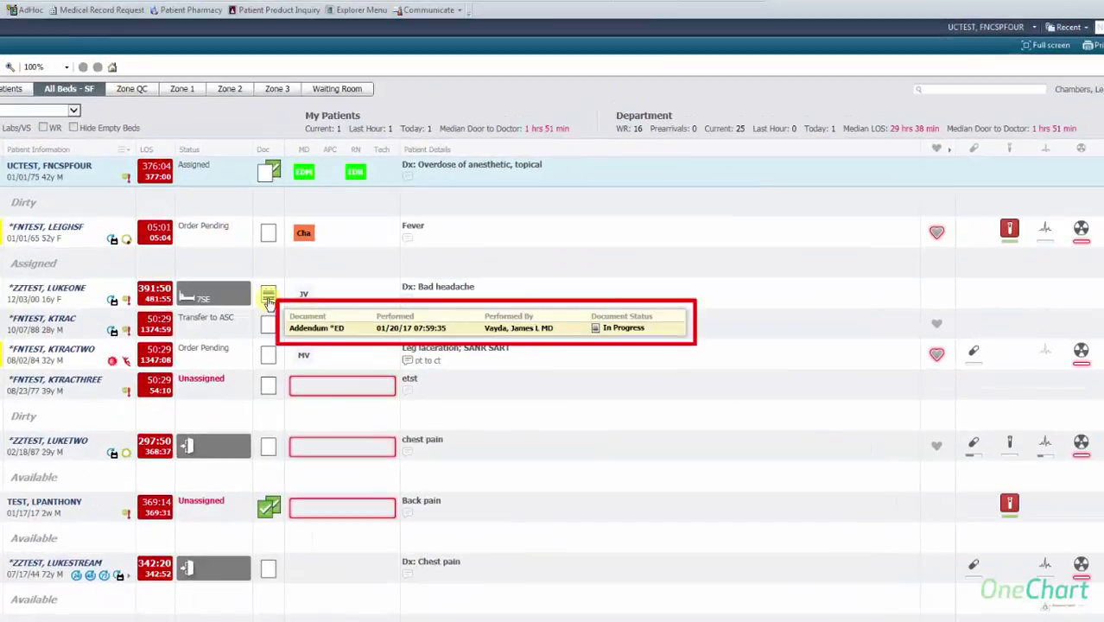
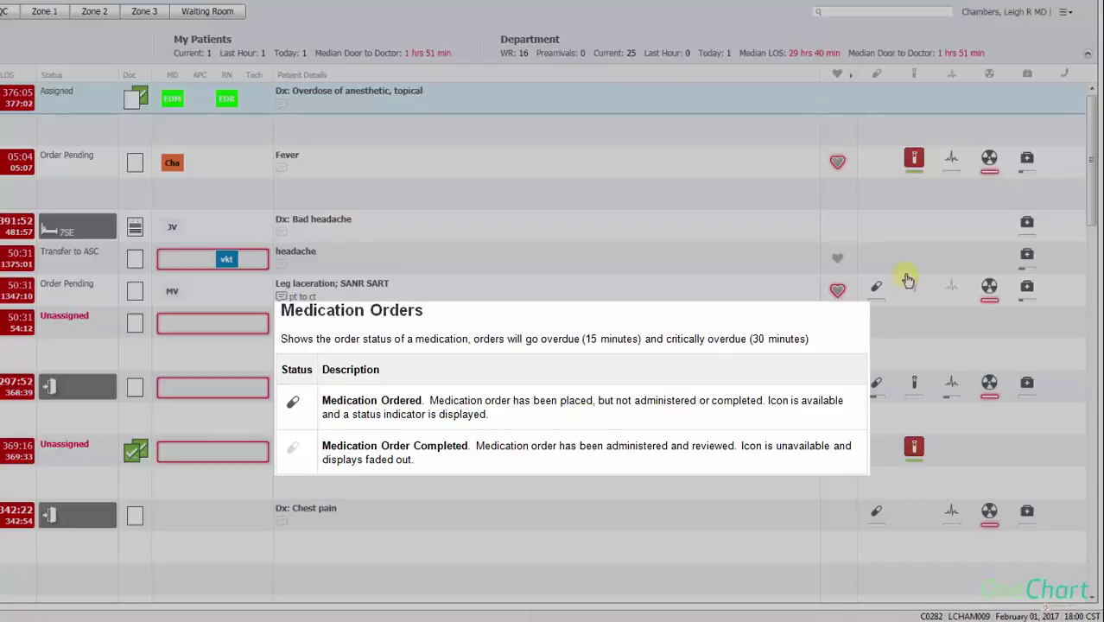
- Check the lab, EKG, radiology, patient care and consult order statuses for the fever patient in room 07,A
{"action": "left_click", "coordinate": [914, 157]}
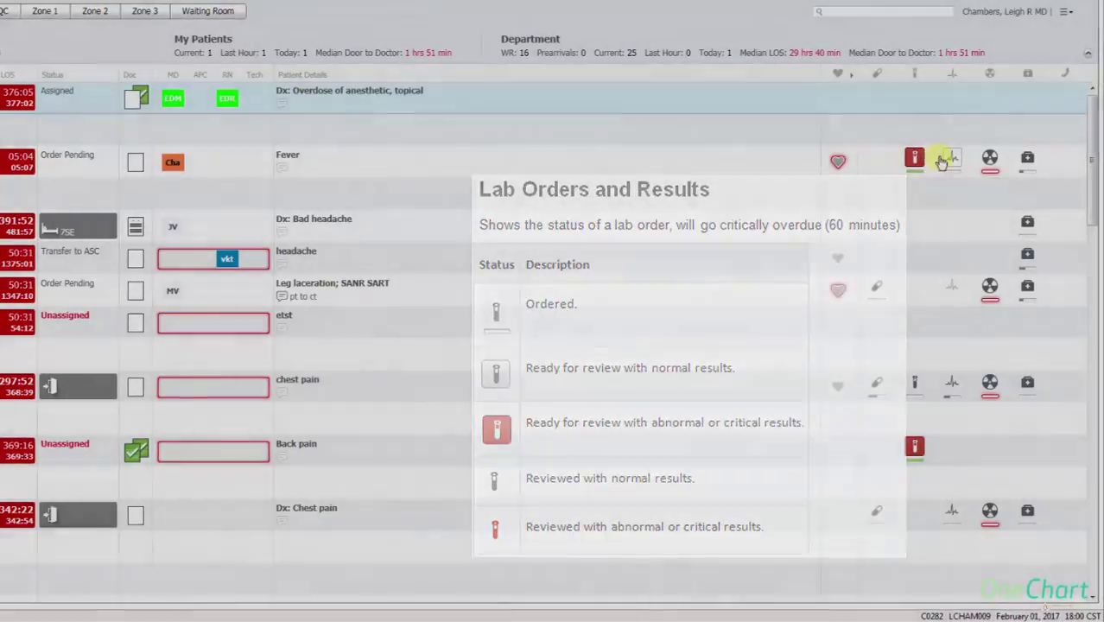
{"action": "mouse_move", "coordinate": [950, 159]}
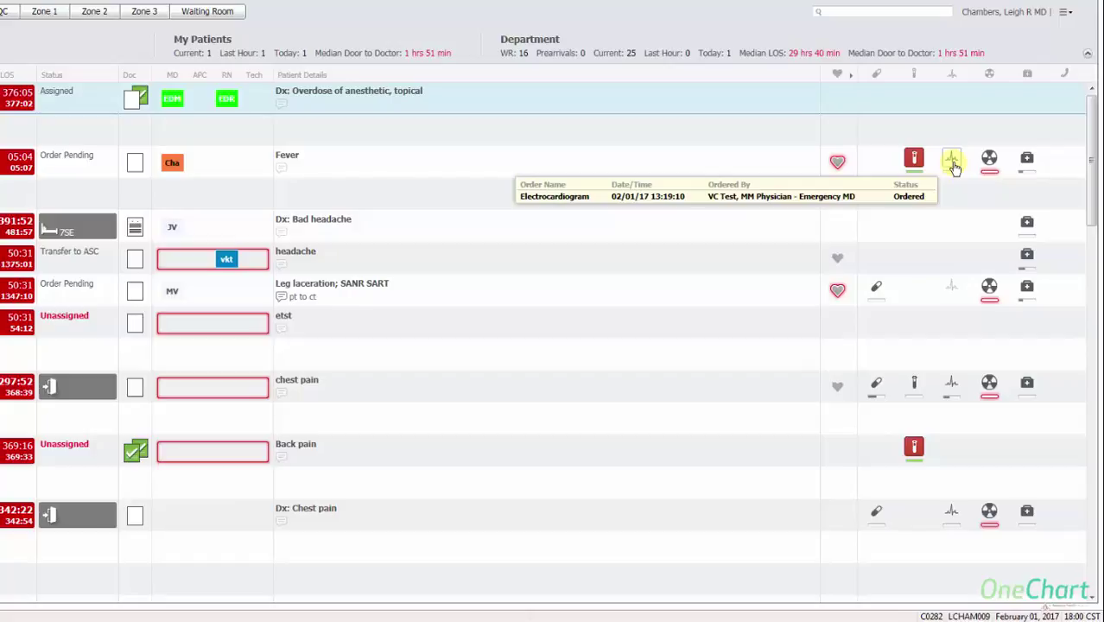
{"action": "left_click", "coordinate": [952, 160]}
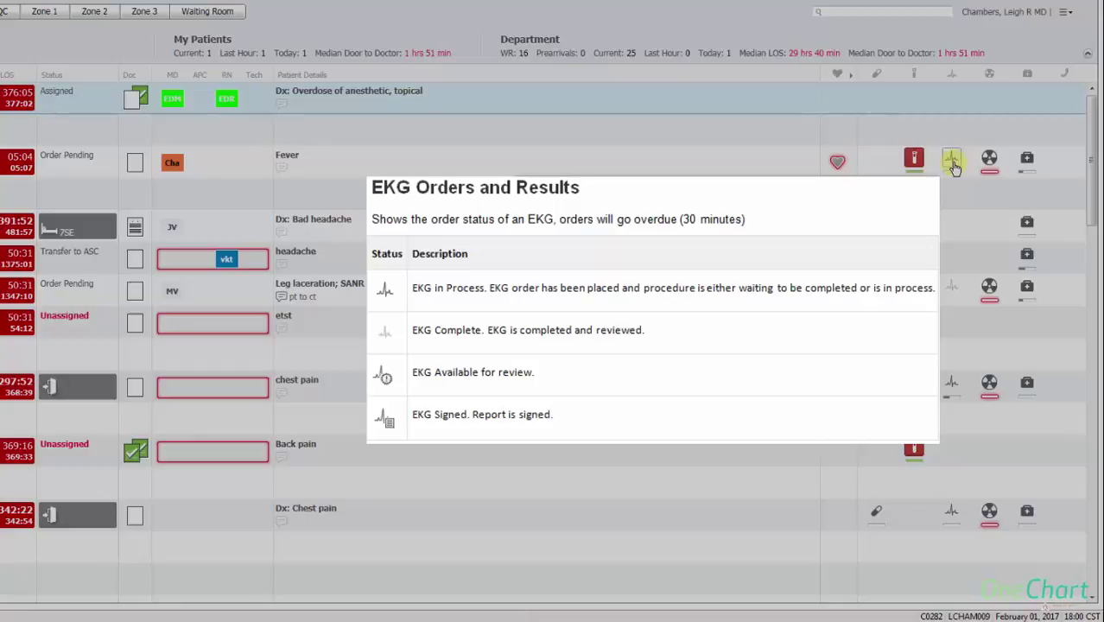
{"action": "left_click", "coordinate": [954, 167]}
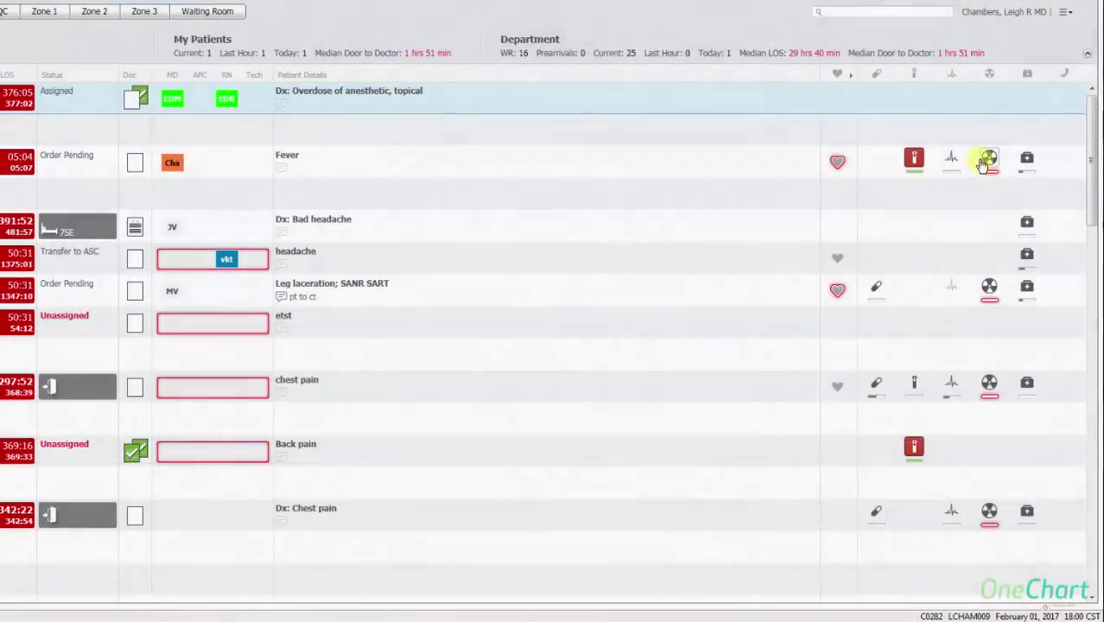
{"action": "mouse_move", "coordinate": [989, 162]}
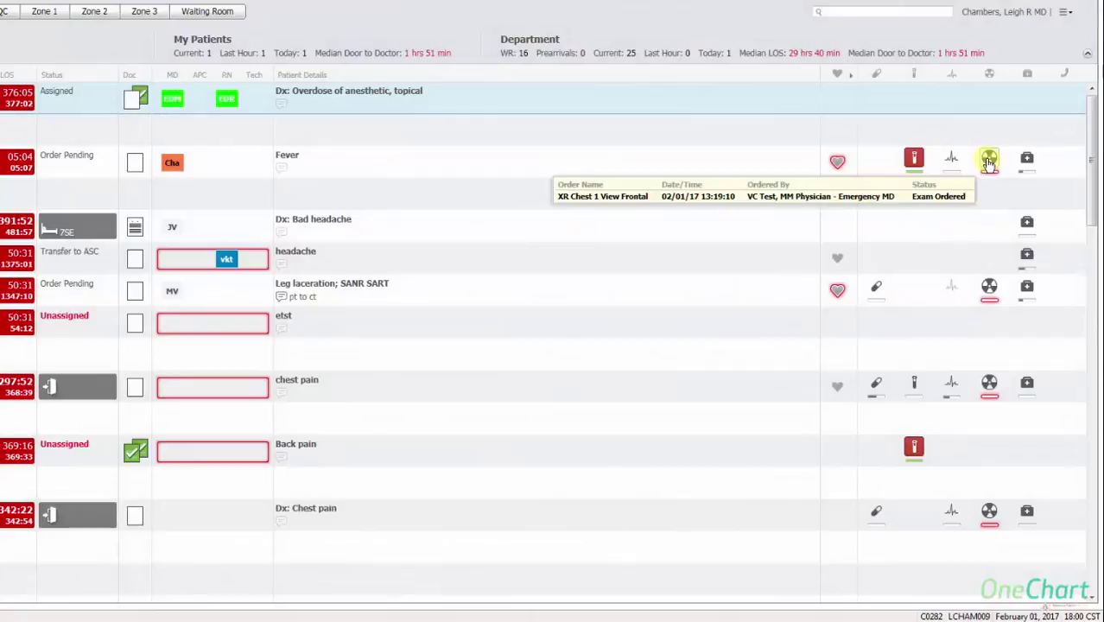
{"action": "left_click", "coordinate": [989, 161]}
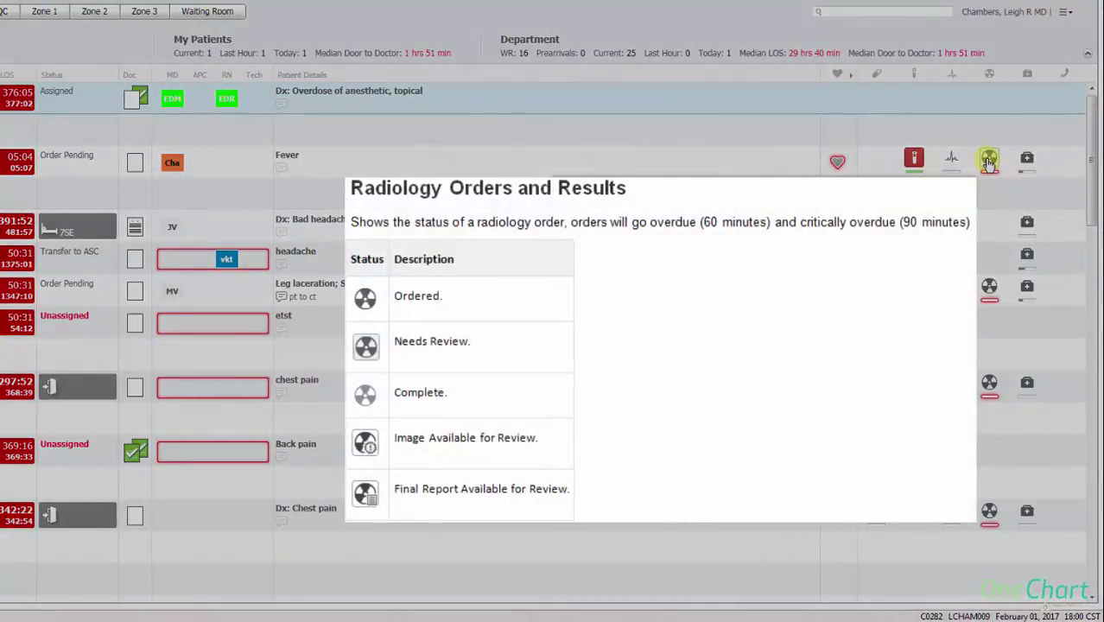
{"action": "mouse_move", "coordinate": [1028, 160]}
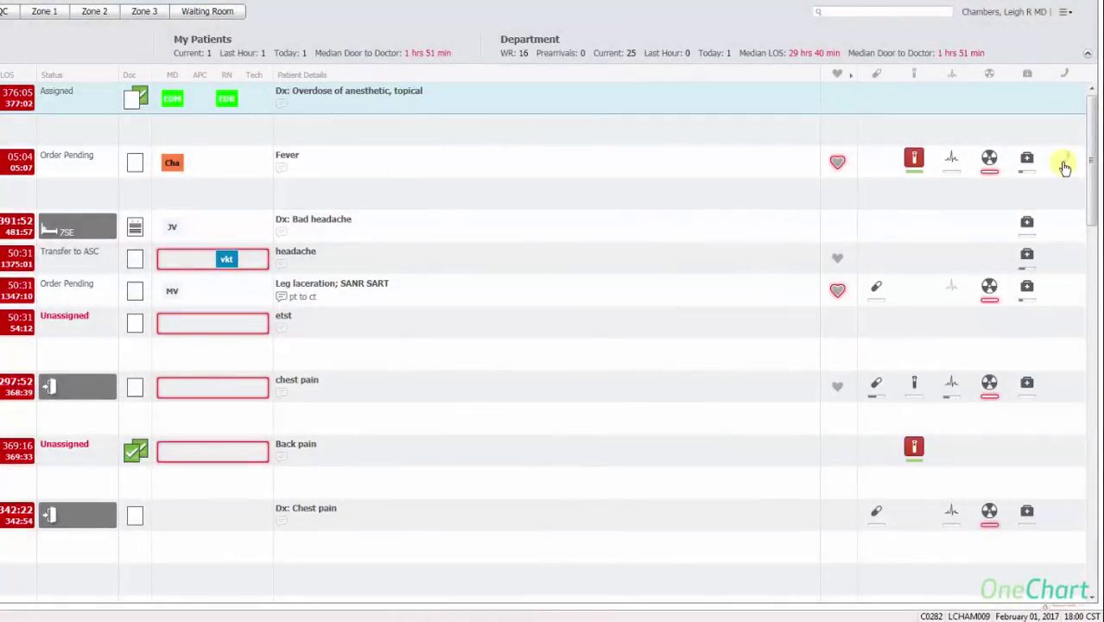
{"action": "left_click", "coordinate": [1064, 167]}
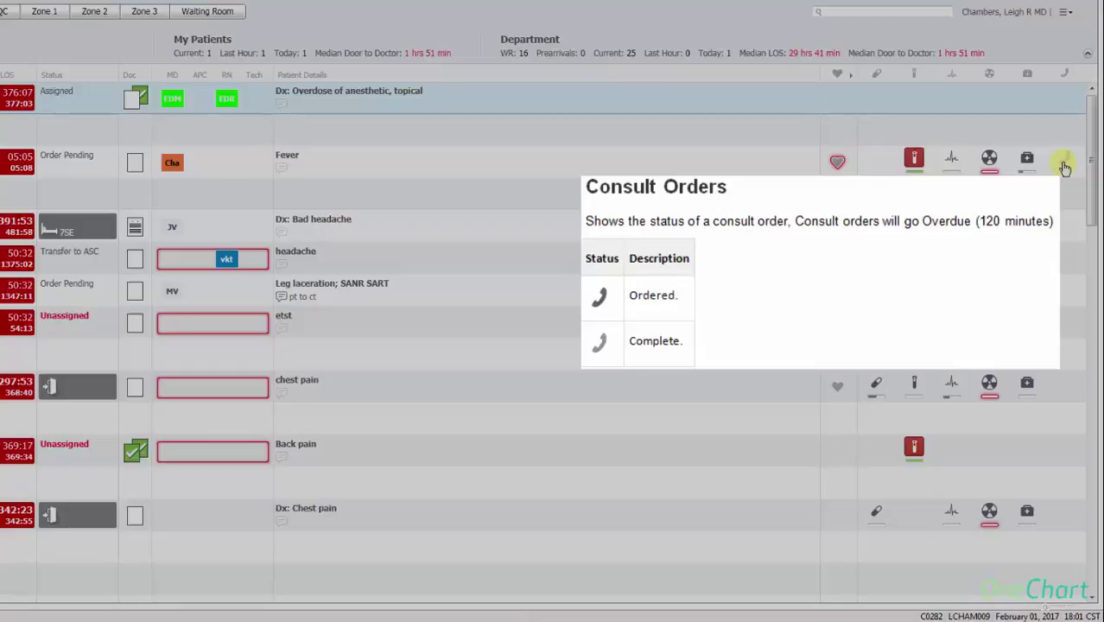
- Select Sodium Chloride 0.9% 2,250 mL and acetaminophen 1 g for re-order for the fever patient in room 07,A
{"action": "left_click", "coordinate": [1064, 167]}
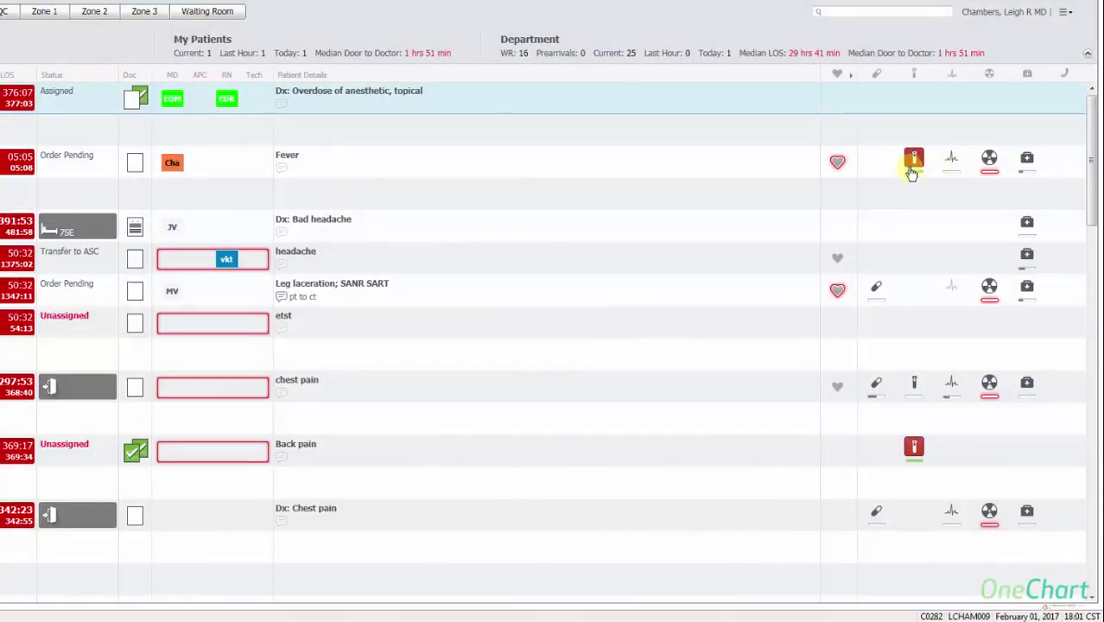
{"action": "left_click", "coordinate": [878, 162]}
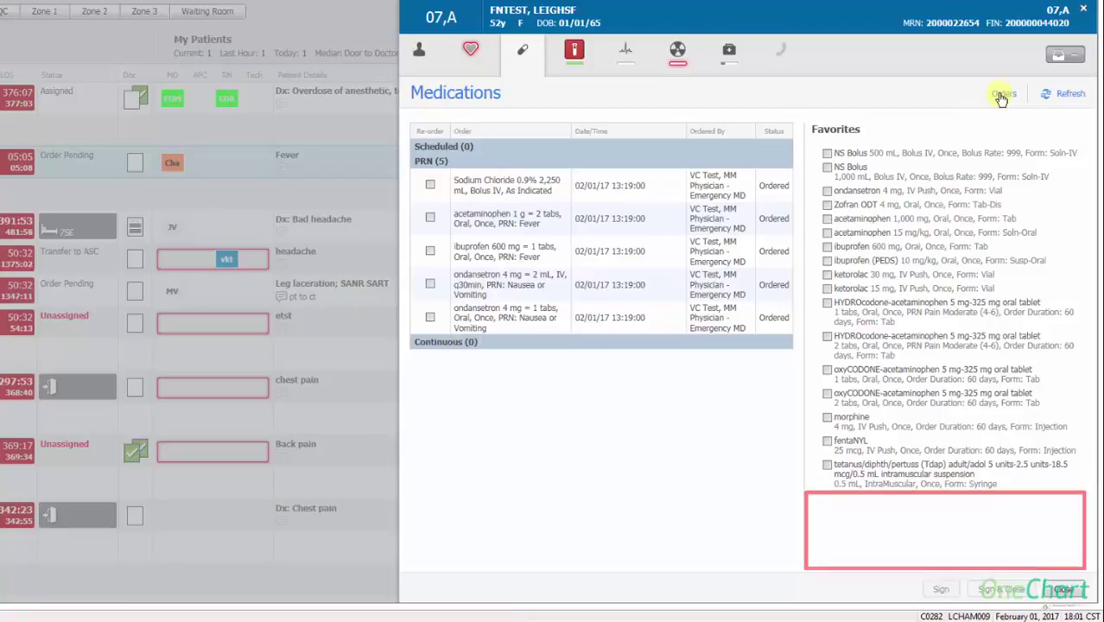
{"action": "left_click", "coordinate": [430, 186]}
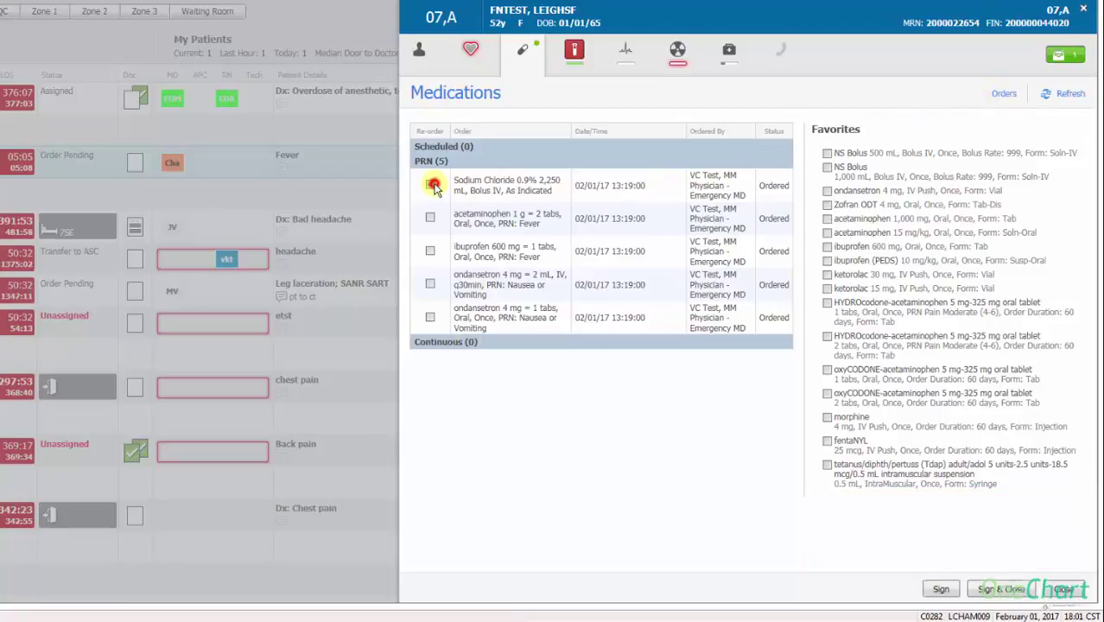
{"action": "left_click", "coordinate": [432, 218]}
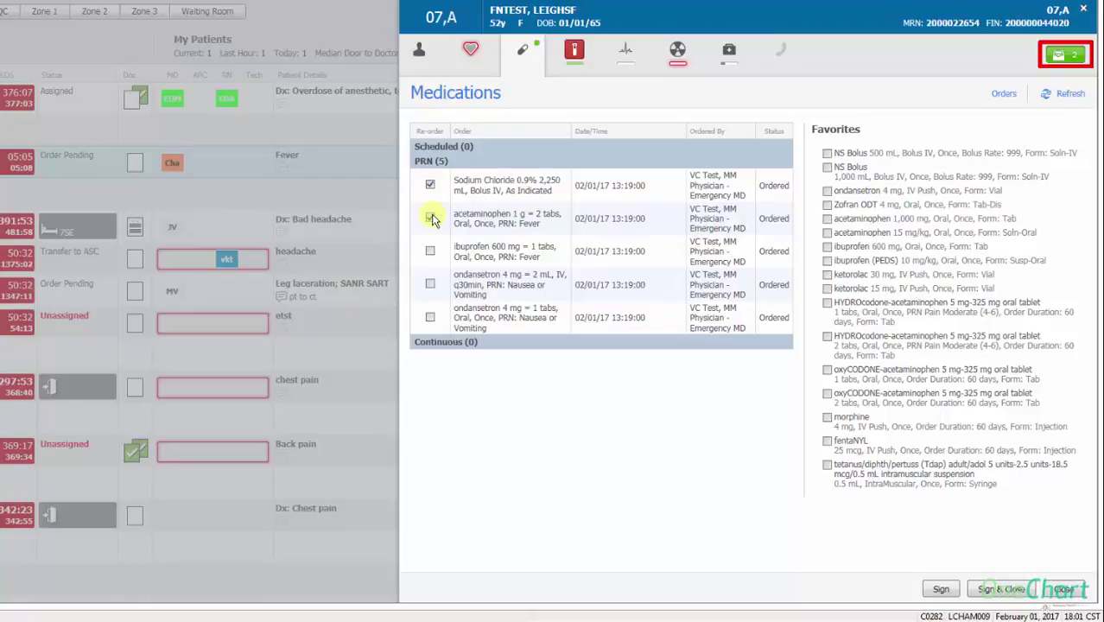
- Add the favorite Lactic Acid lab order for the room 07,A patient and sign the pending medication and lab orders
{"action": "left_click", "coordinate": [575, 52]}
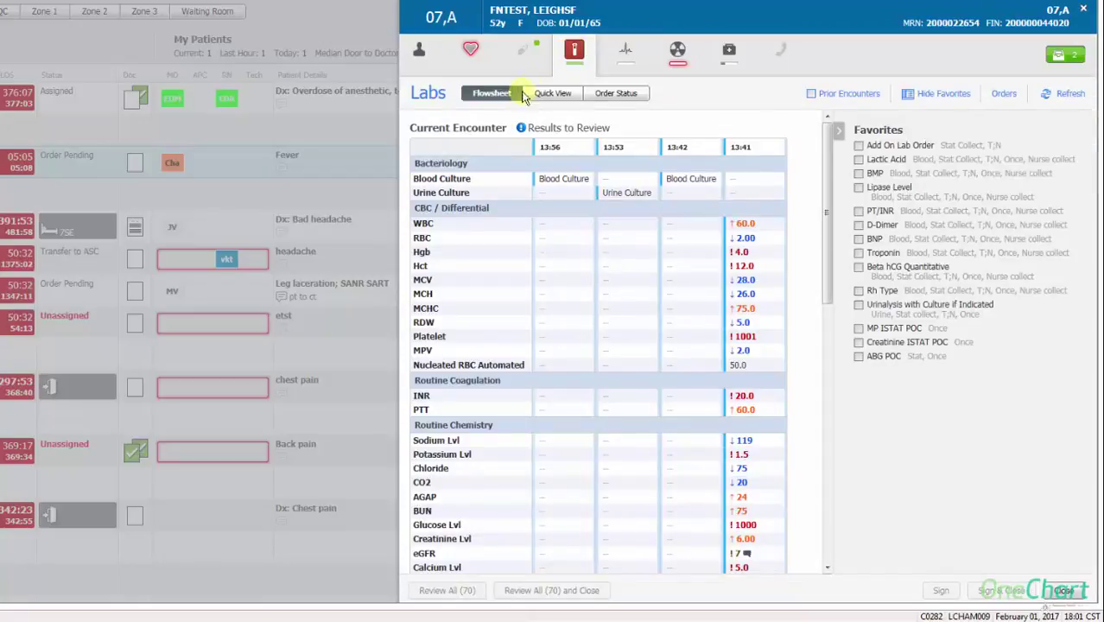
{"action": "left_click", "coordinate": [859, 160]}
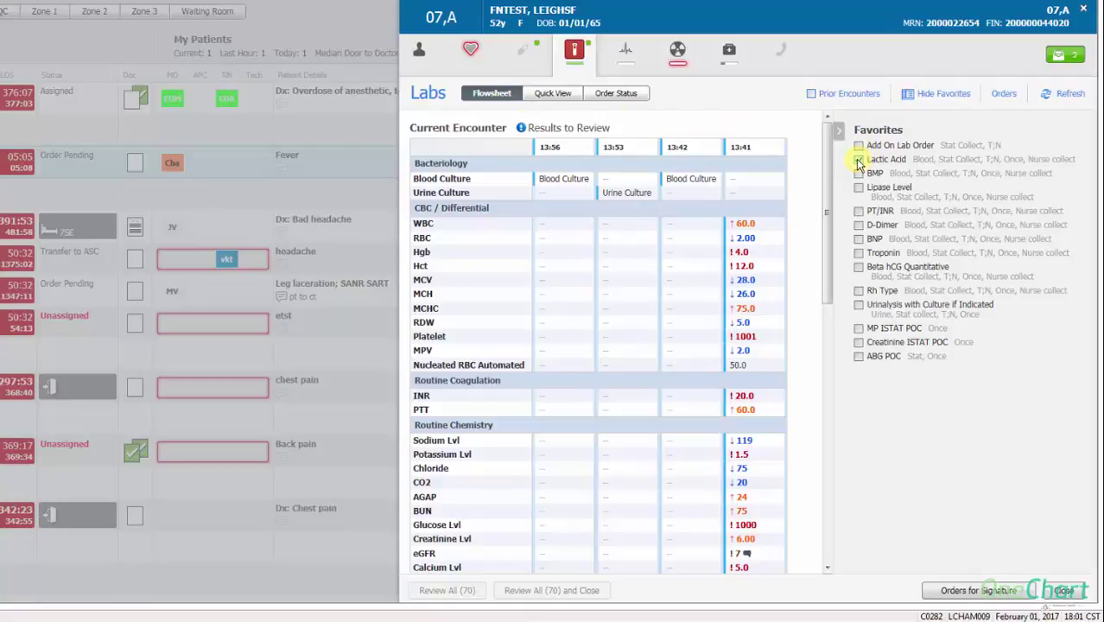
{"action": "left_click", "coordinate": [1063, 57]}
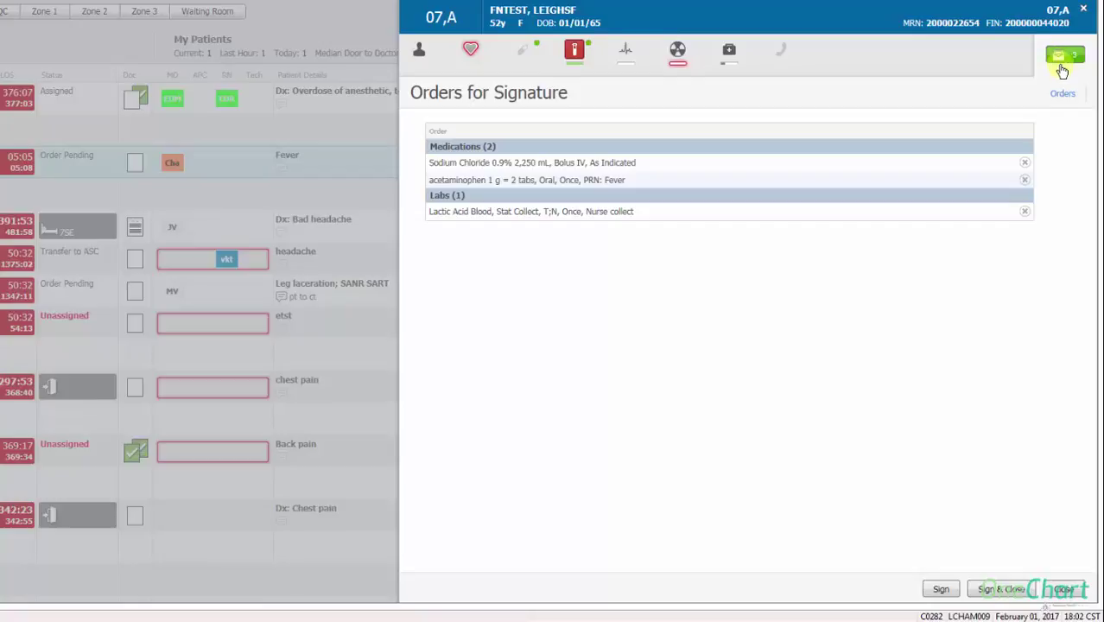
{"action": "left_click", "coordinate": [951, 591]}
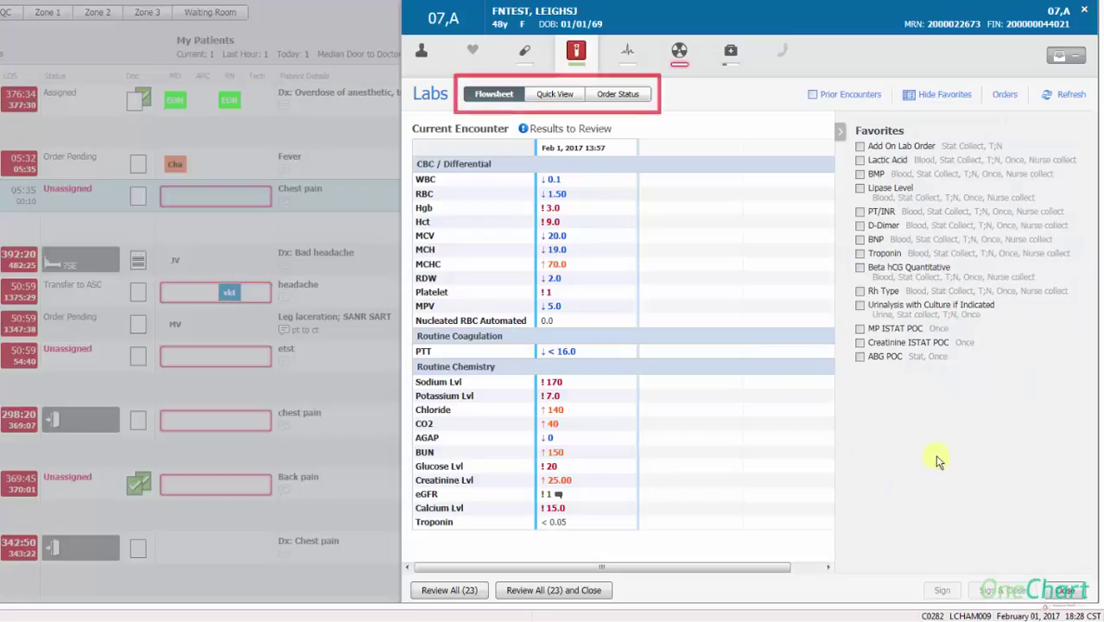
- Review the chest pain patient's labs in Quick View with prior encounters included, check the lab order status, and close the labs
{"action": "left_click", "coordinate": [555, 95]}
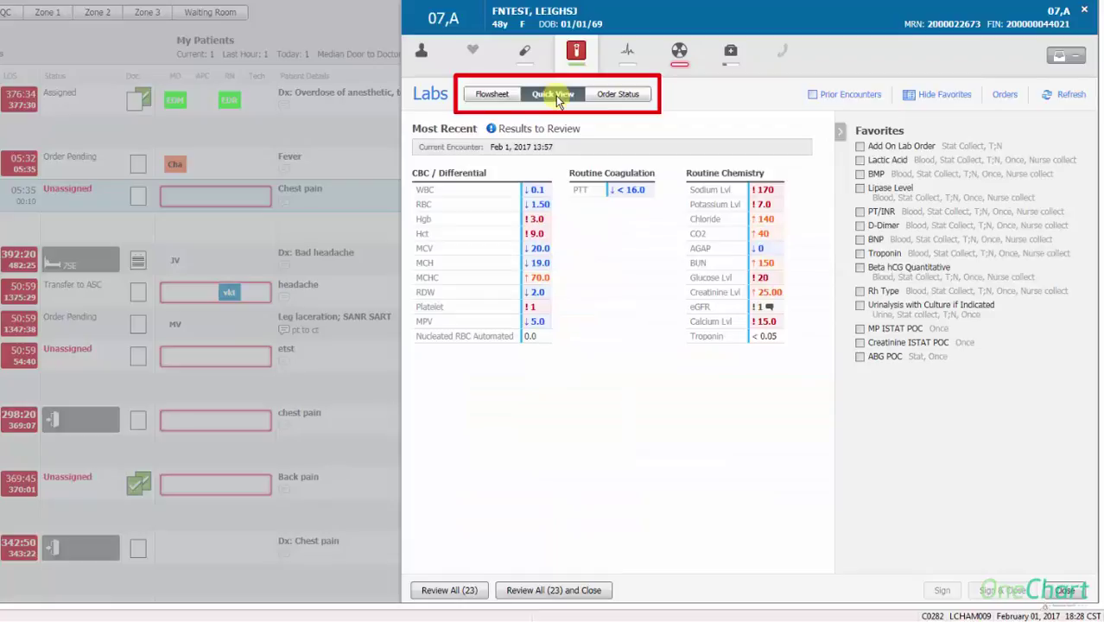
{"action": "left_click", "coordinate": [815, 97]}
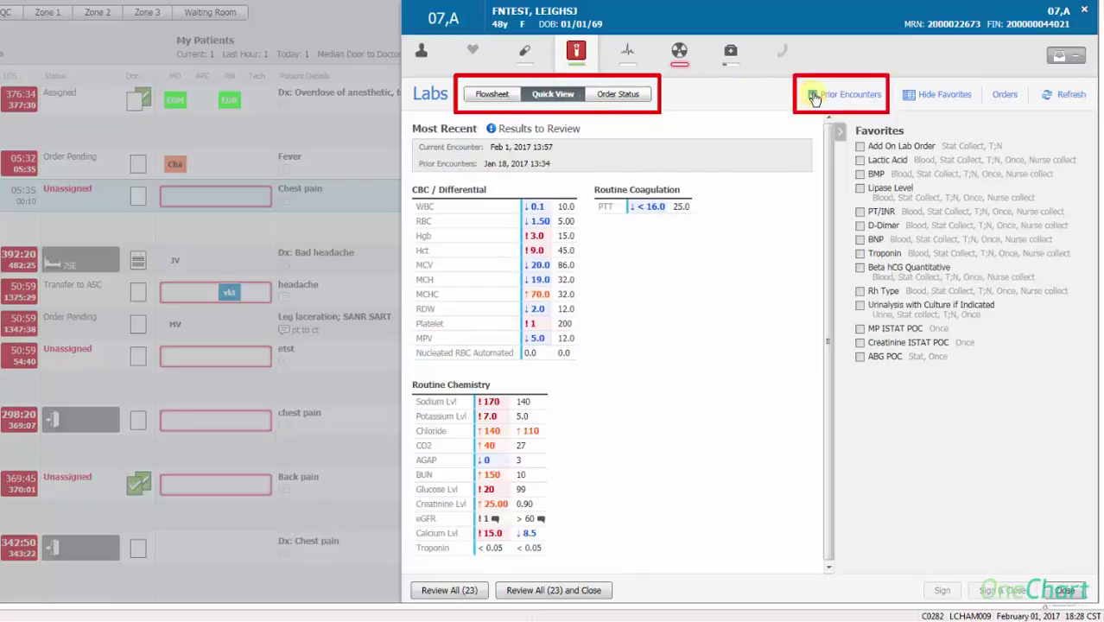
{"action": "mouse_move", "coordinate": [527, 149]}
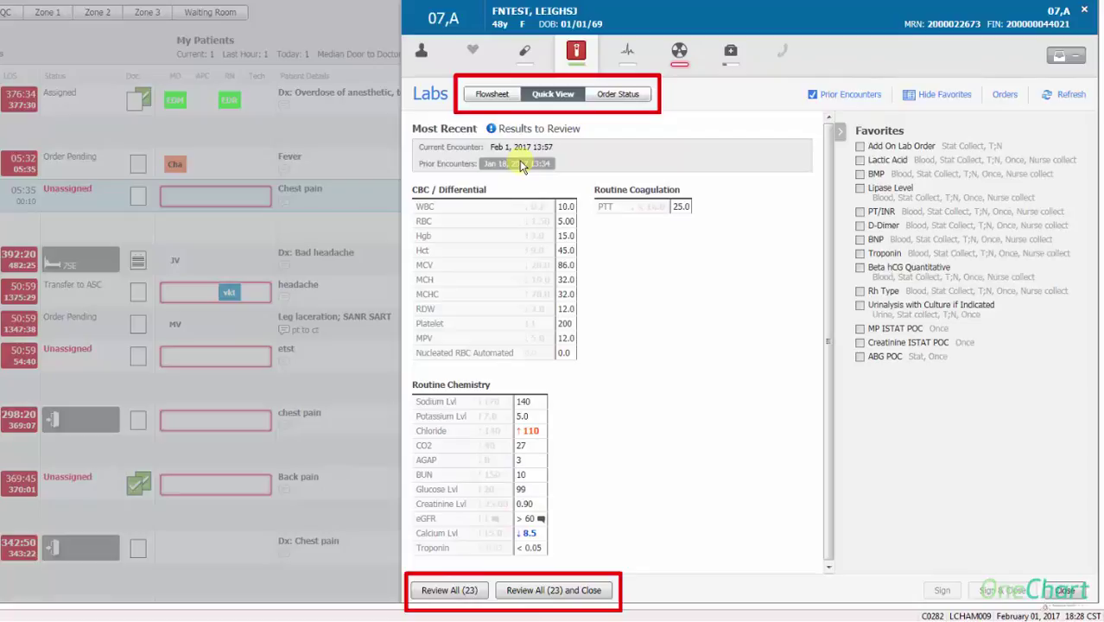
{"action": "left_click", "coordinate": [617, 95]}
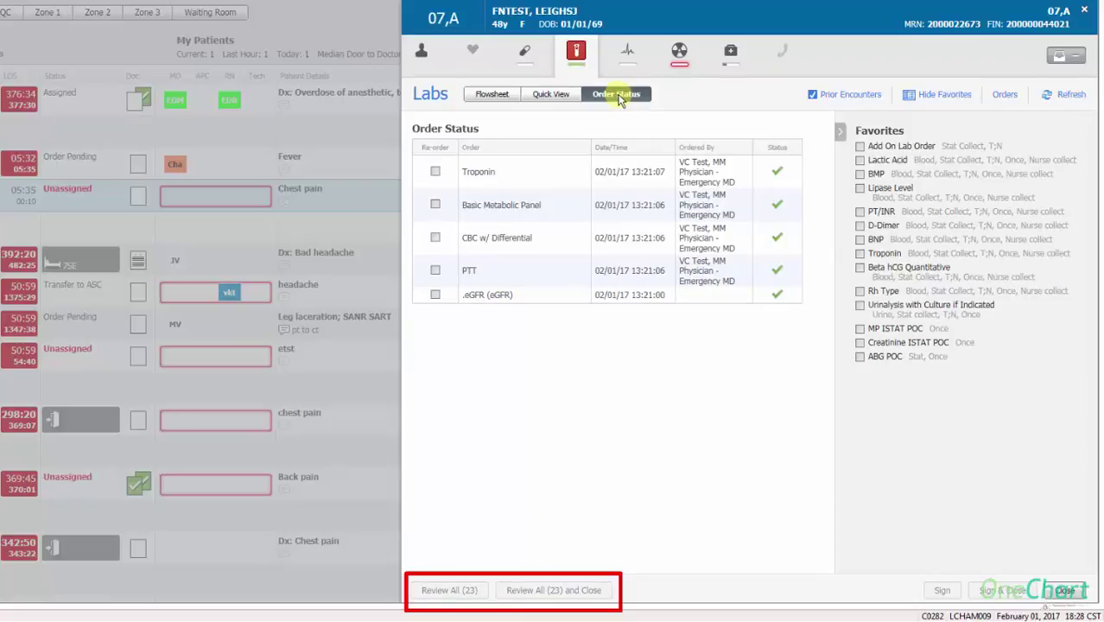
{"action": "left_click", "coordinate": [1070, 593]}
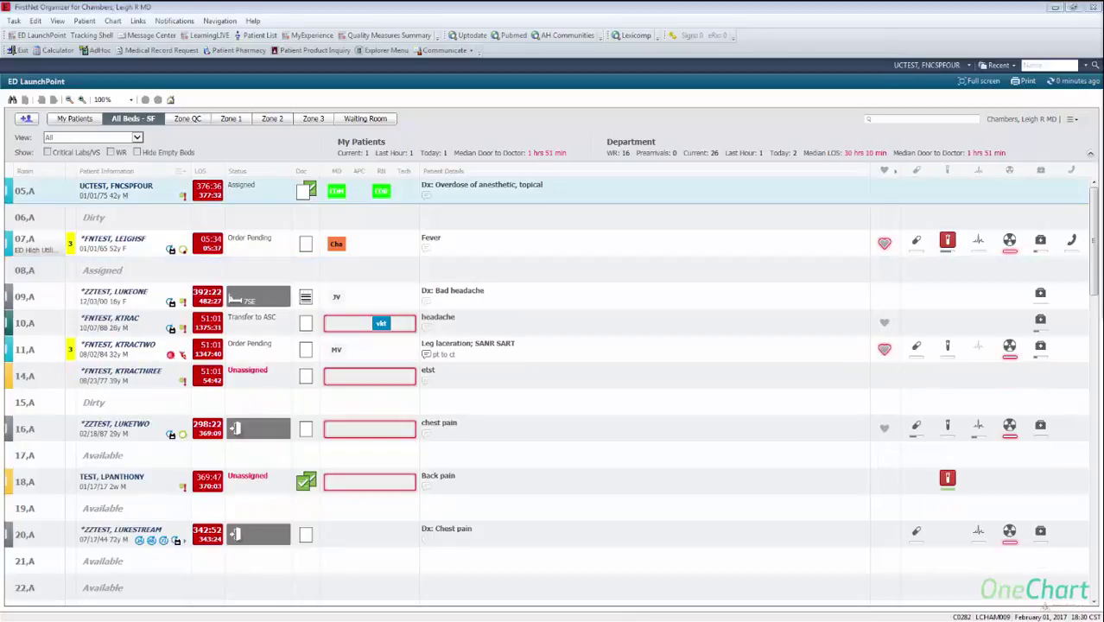
- Open the Add Order window from the room 07,A fever patient's medications and bring up Organize Favorites
{"action": "left_click", "coordinate": [919, 243]}
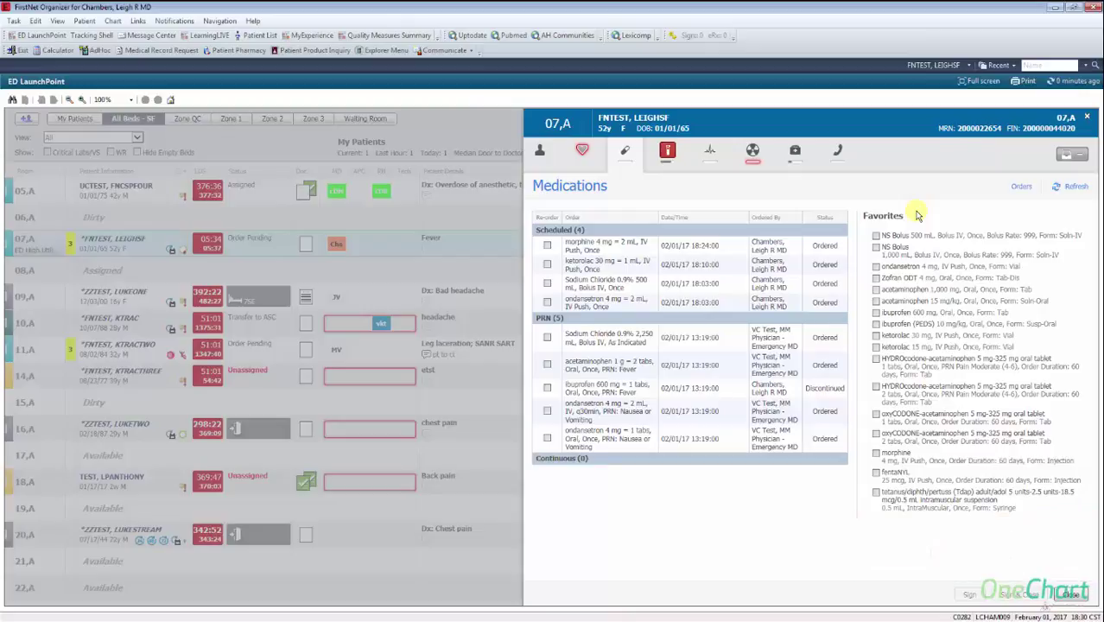
{"action": "left_click", "coordinate": [1020, 188]}
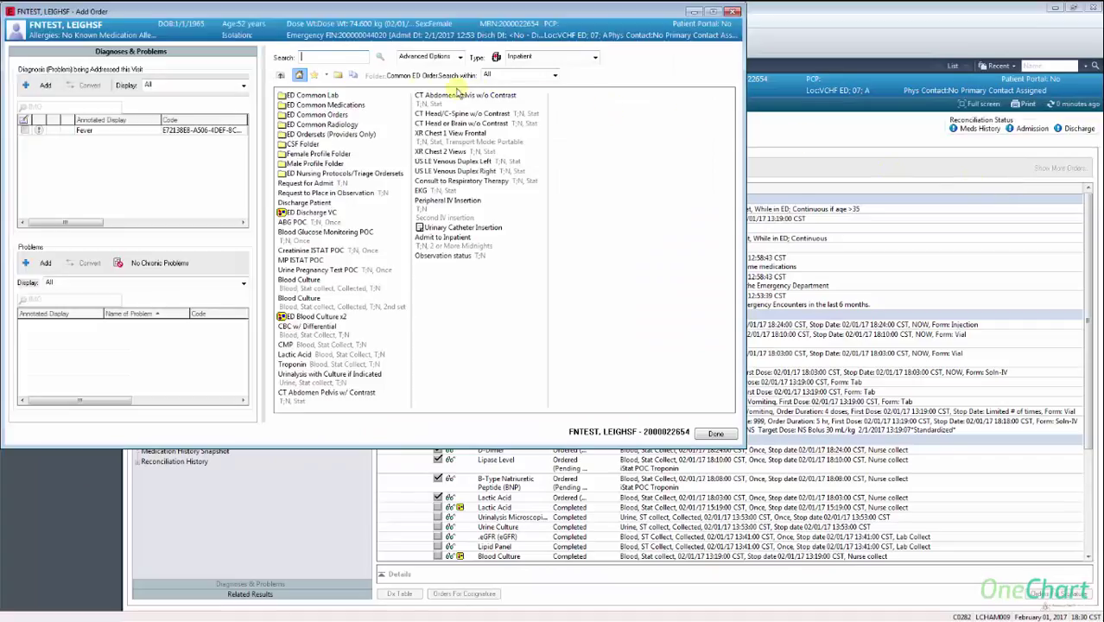
{"action": "left_click", "coordinate": [336, 80]}
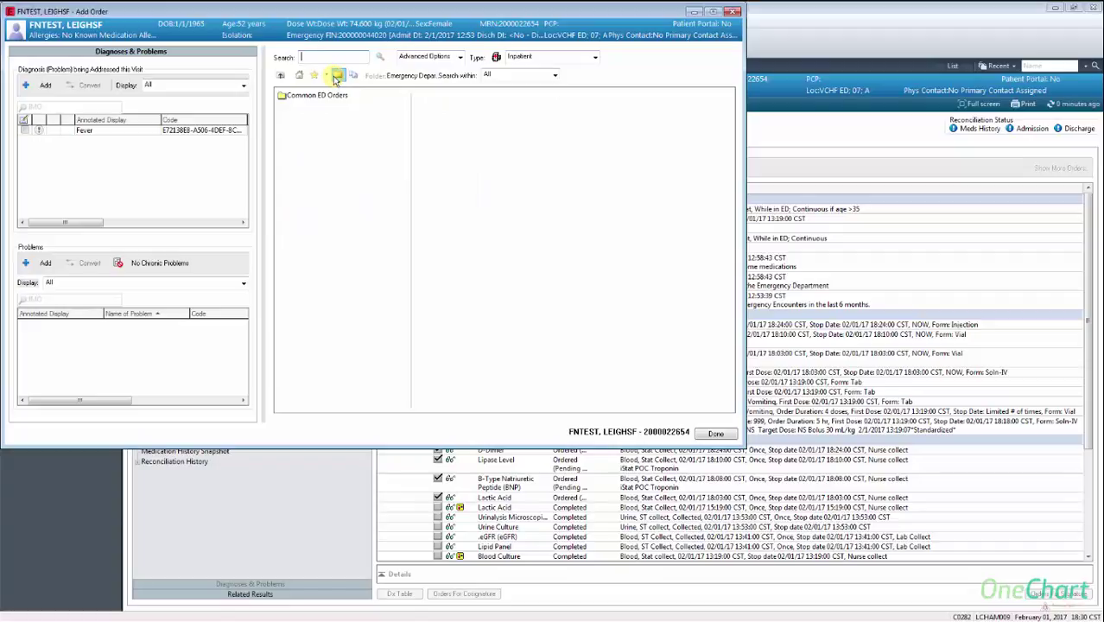
{"action": "left_click", "coordinate": [330, 80]}
{"action": "left_click", "coordinate": [346, 89]}
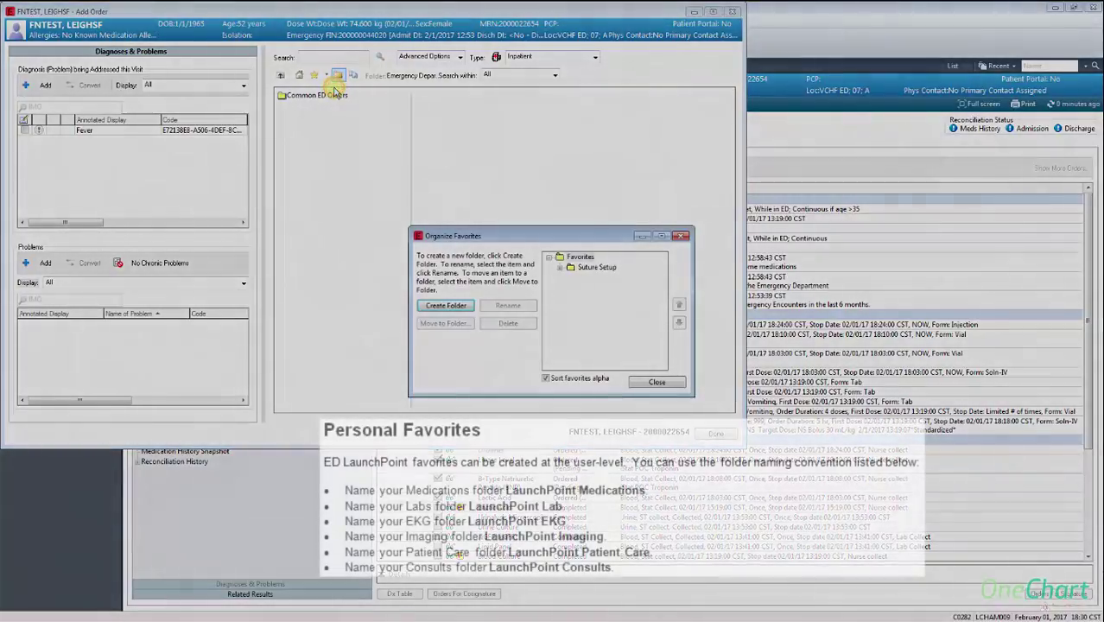
- Create a favorites folder named LaunchPoint Medications and close the favorites organizer
{"action": "left_click", "coordinate": [447, 306]}
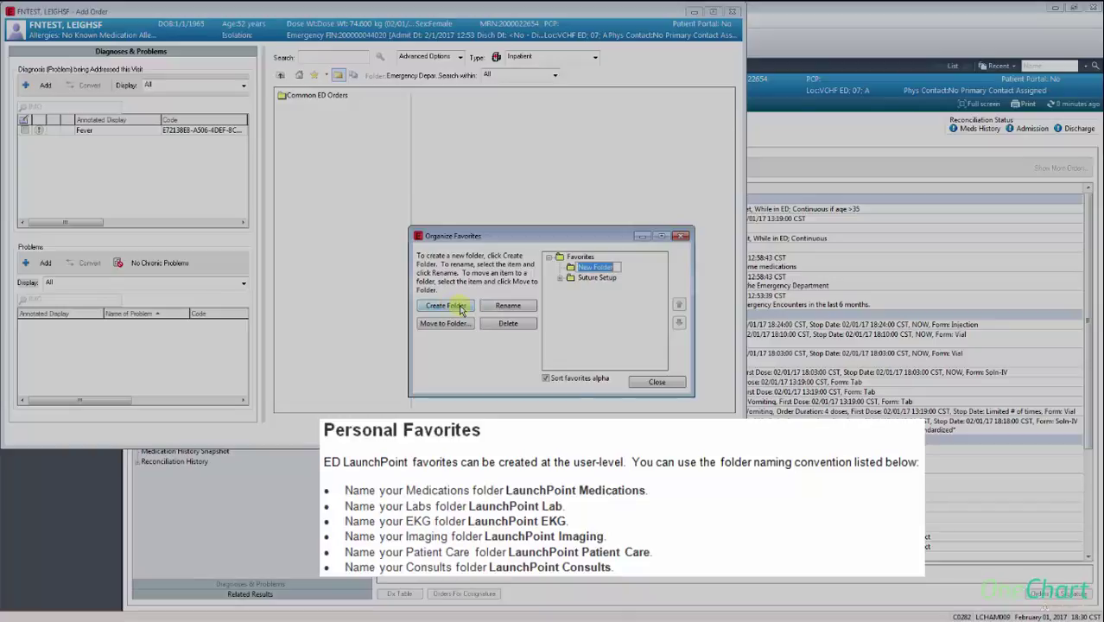
{"action": "type", "text": "LaunchPoint Medication"}
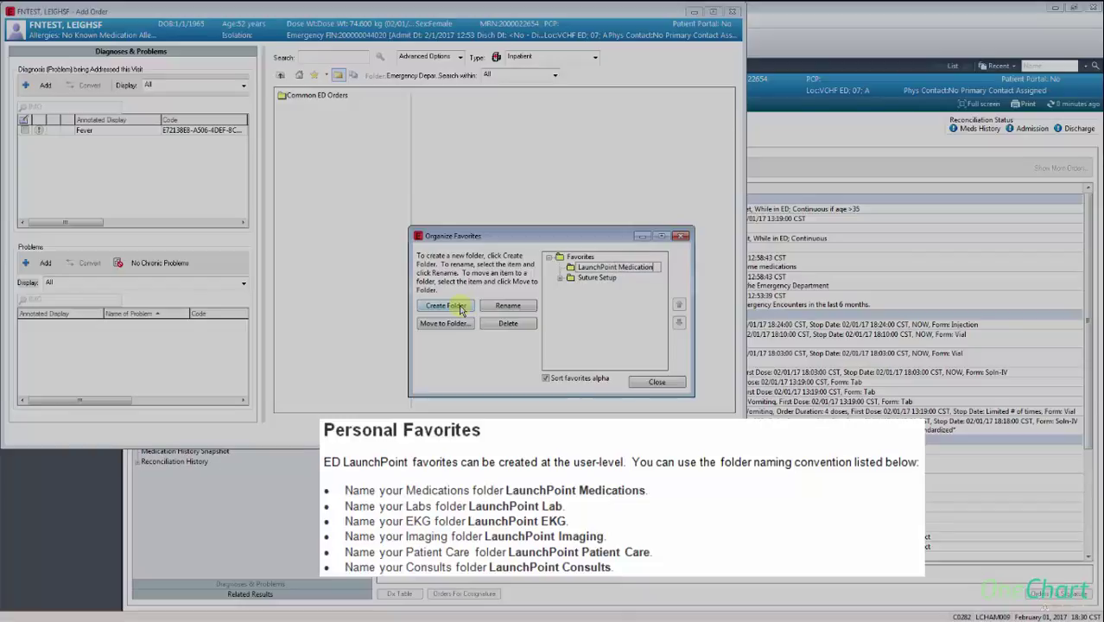
{"action": "type", "text": "s"}
{"action": "left_click", "coordinate": [606, 323]}
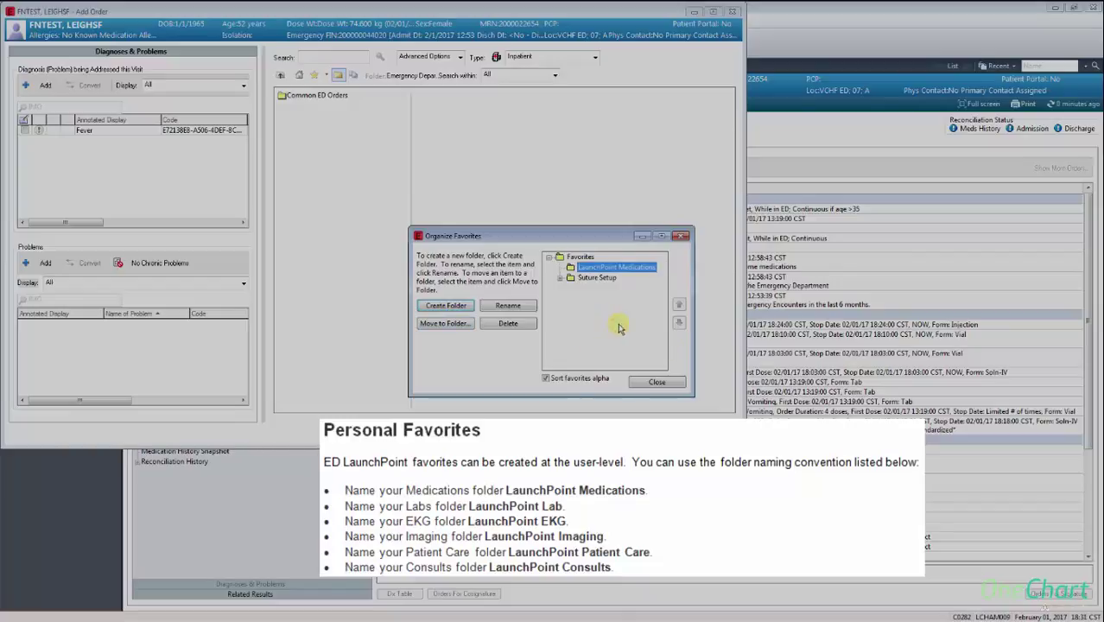
{"action": "left_click", "coordinate": [650, 383]}
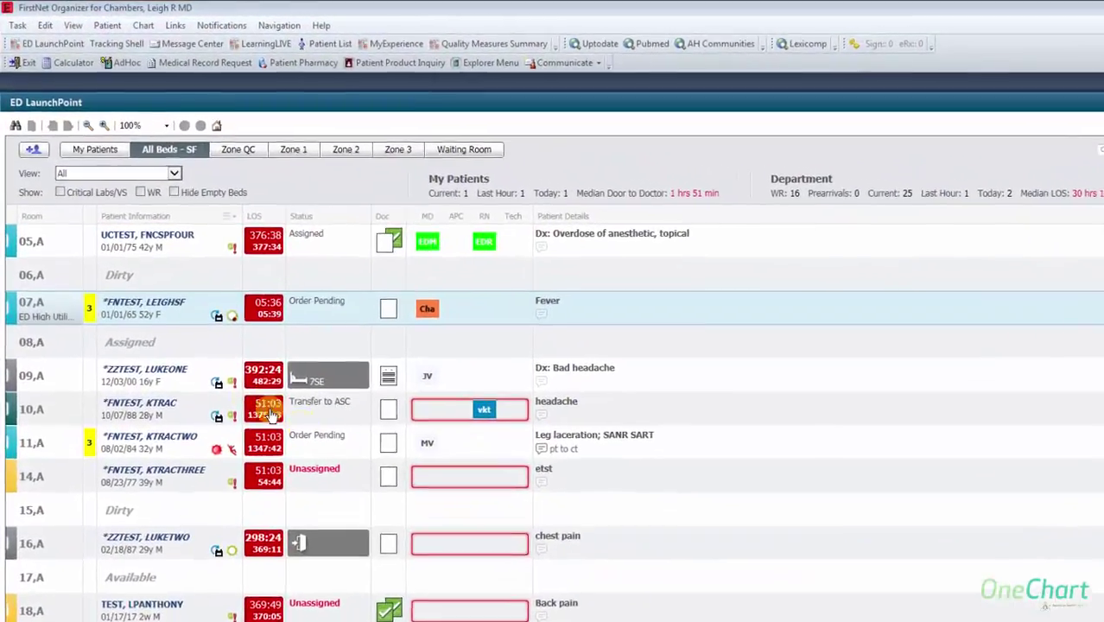
- Enter a Request for Admit order for the fever patient in room 07,A and return to the bed list
{"action": "right_click", "coordinate": [165, 320]}
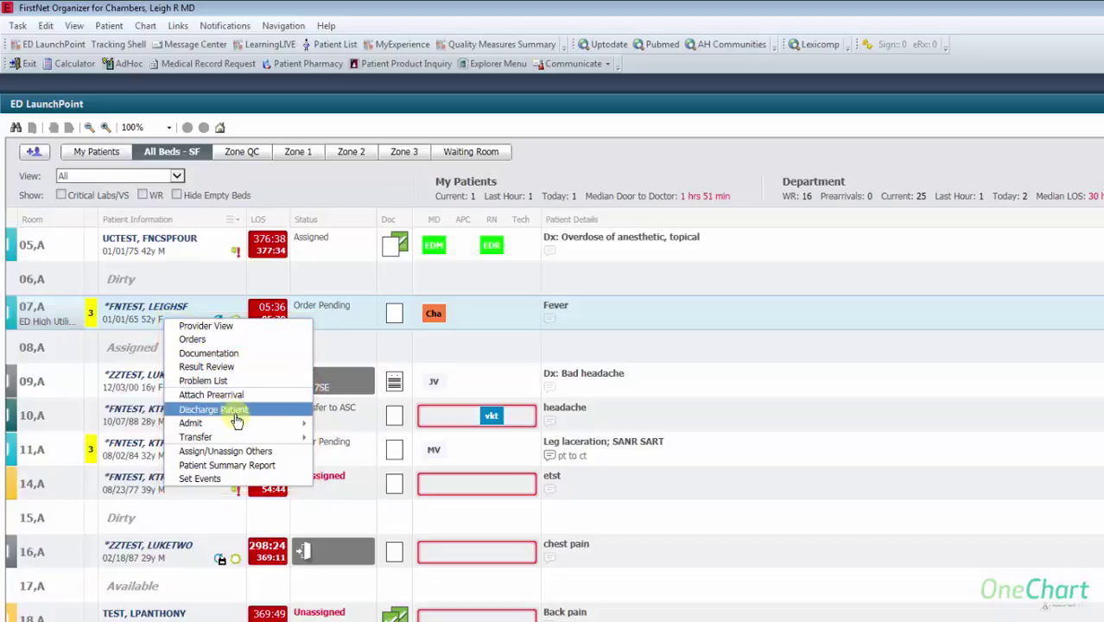
{"action": "mouse_move", "coordinate": [238, 424]}
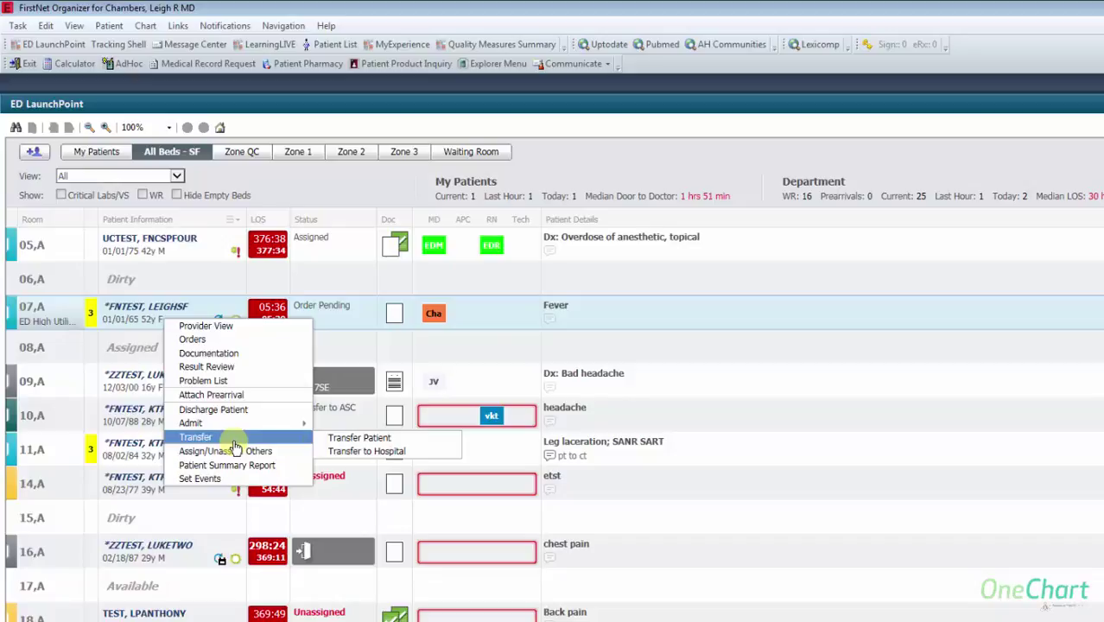
{"action": "left_click", "coordinate": [322, 425]}
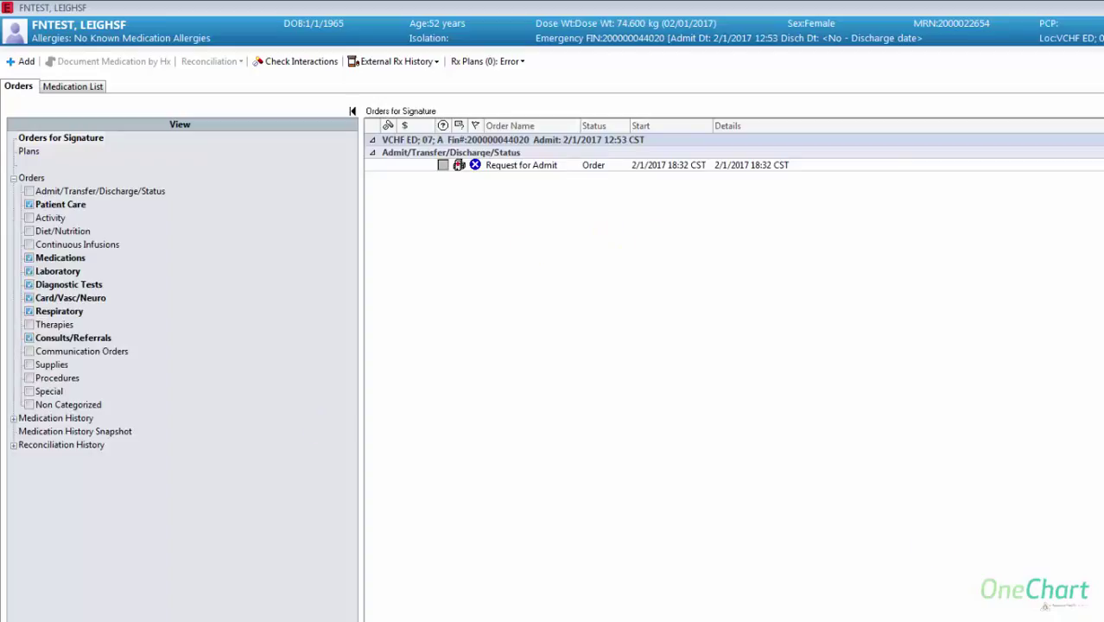
{"action": "left_click", "coordinate": [791, 468]}
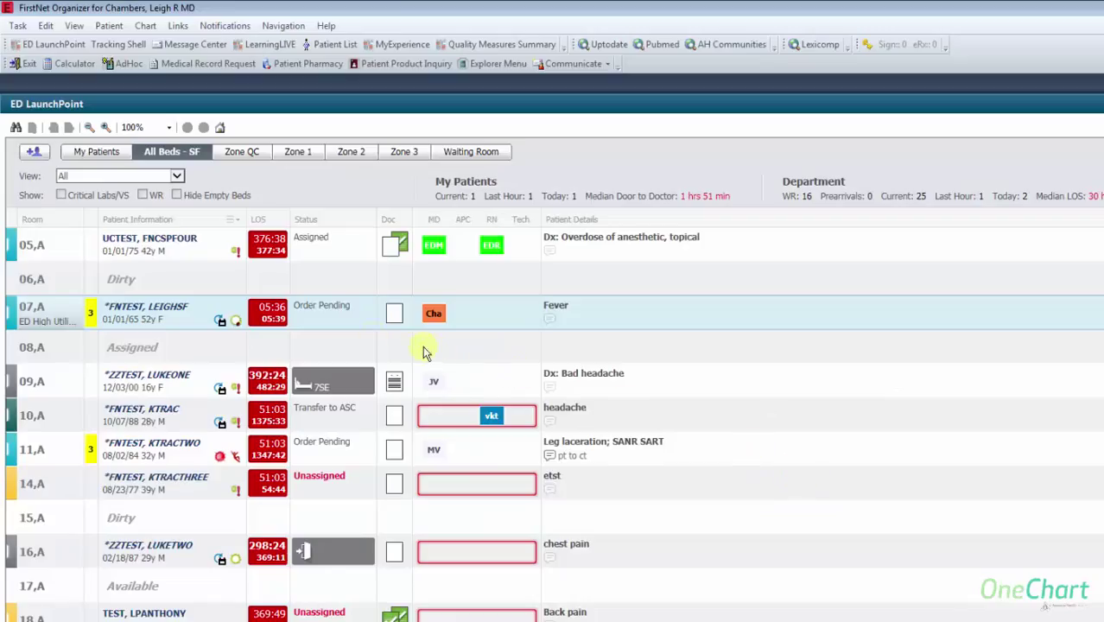
- View the Depart Process discharge instructions for the fever patient in room 07,A and close them
{"action": "right_click", "coordinate": [170, 324]}
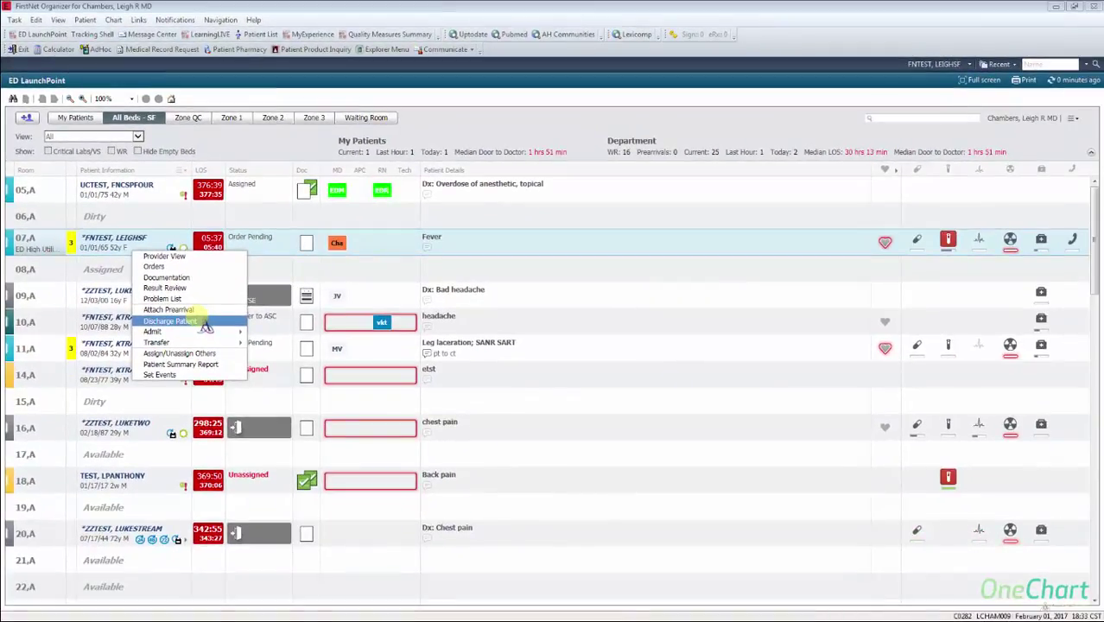
{"action": "left_click", "coordinate": [206, 325]}
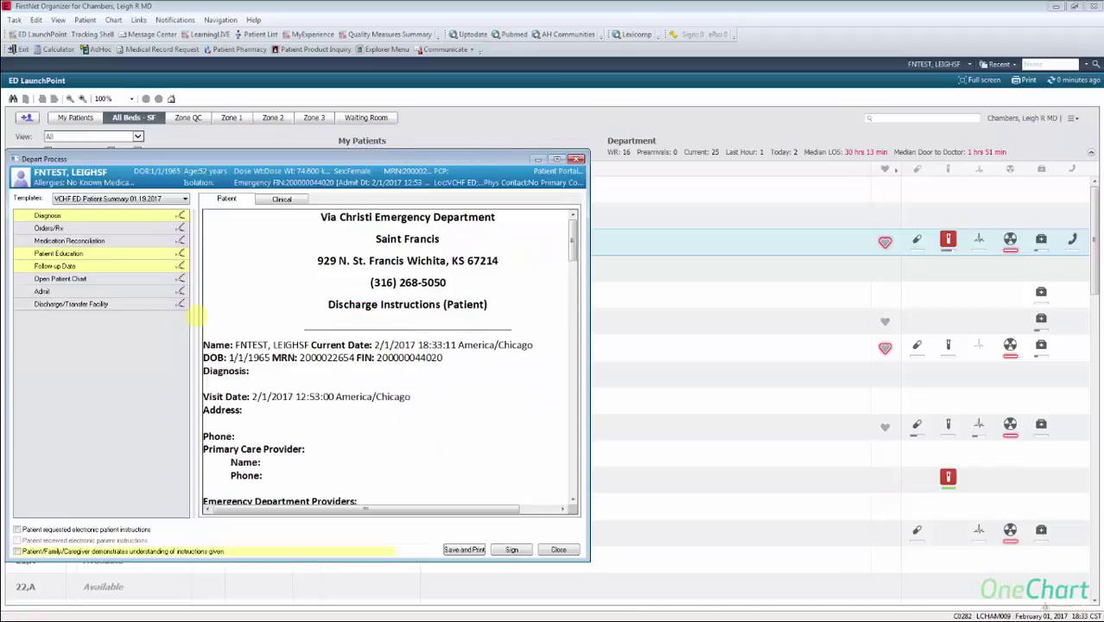
{"action": "left_click", "coordinate": [559, 551]}
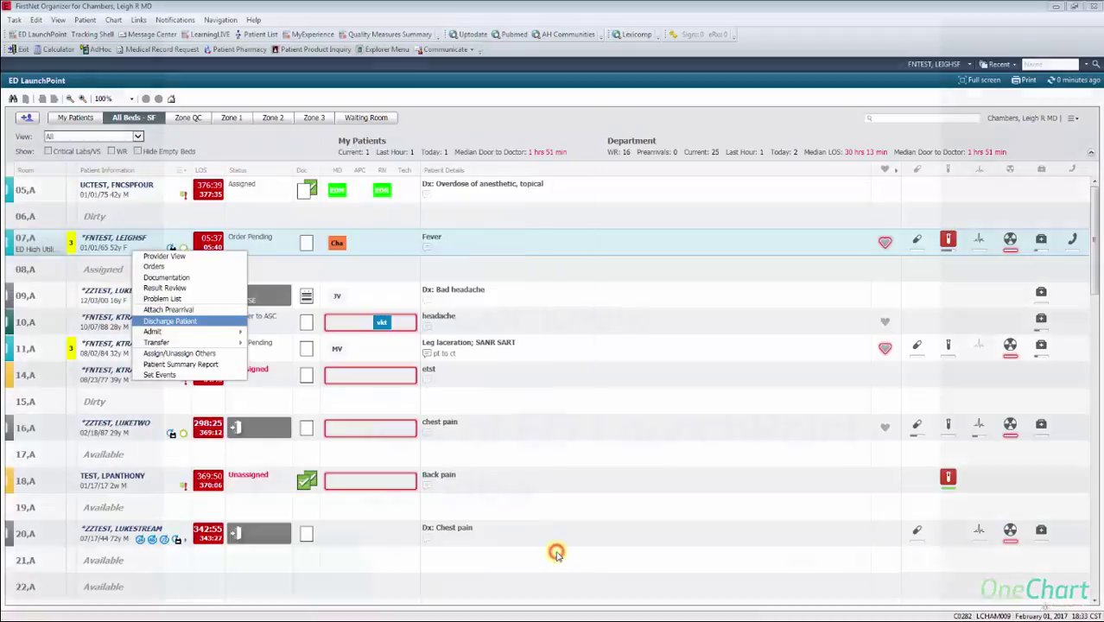